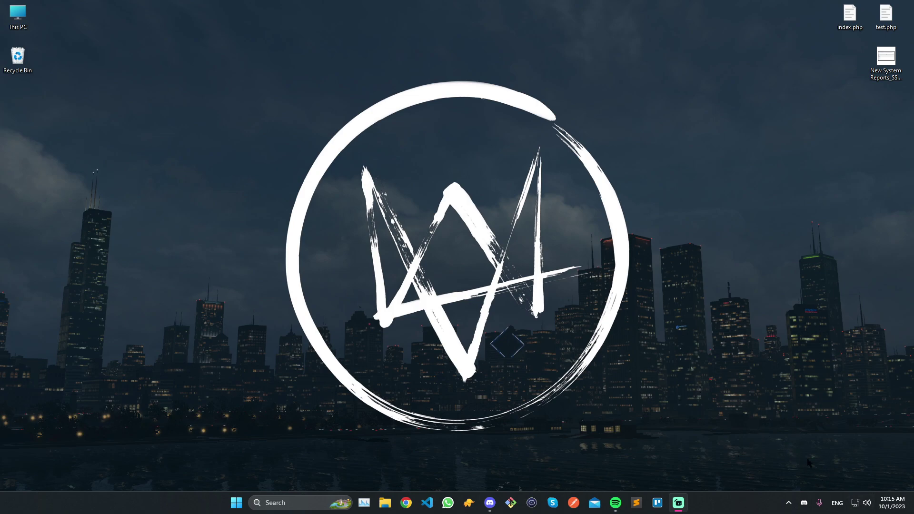
# Open Quick Settings from the network/volume tray icons.
pyautogui.click(856, 504)
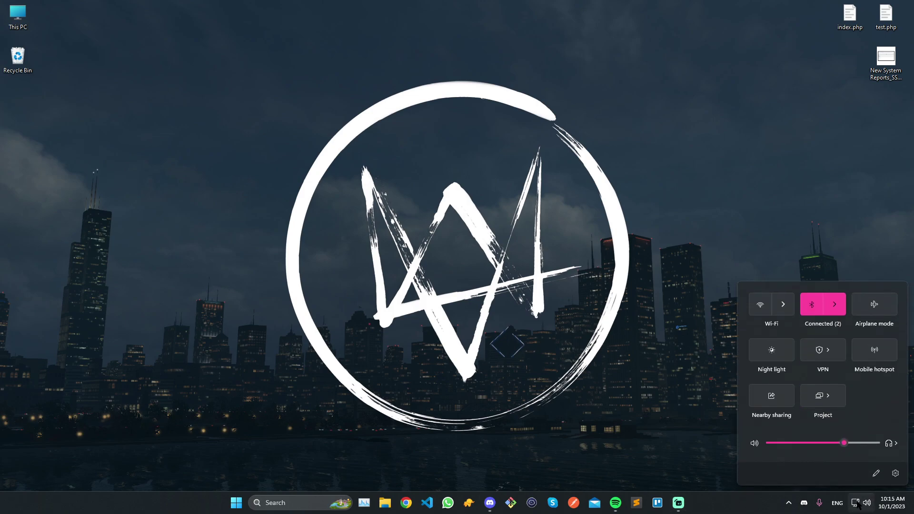
# Go from Quick Settings' VPN list to the VPN settings page and start Add VPN.
pyautogui.click(828, 354)
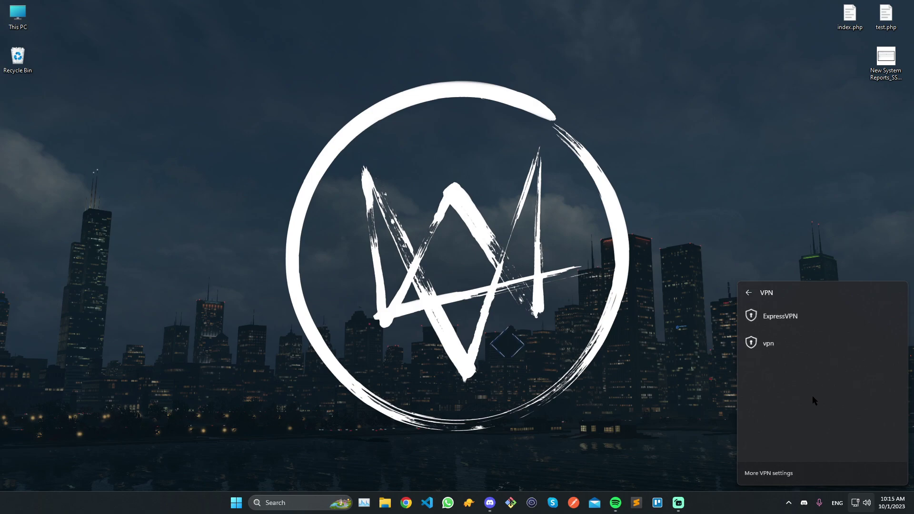
pyautogui.click(763, 473)
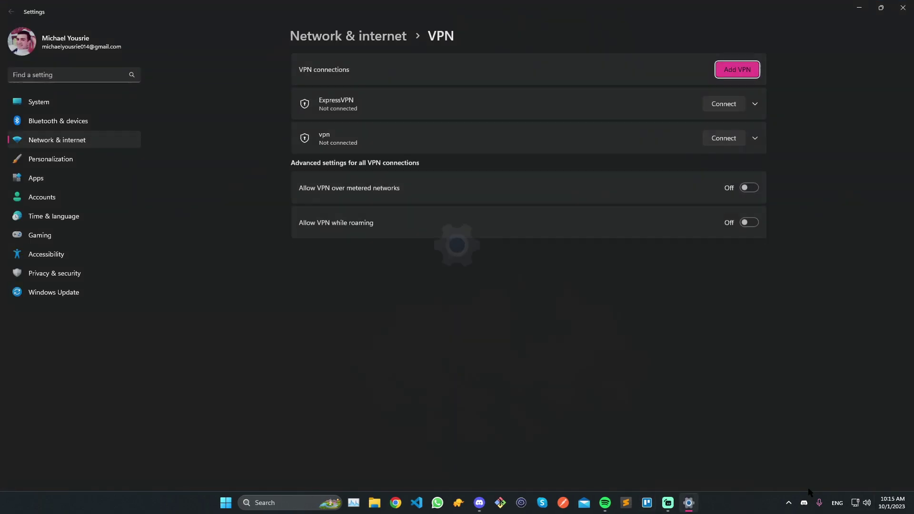
pyautogui.click(855, 504)
pyautogui.click(831, 358)
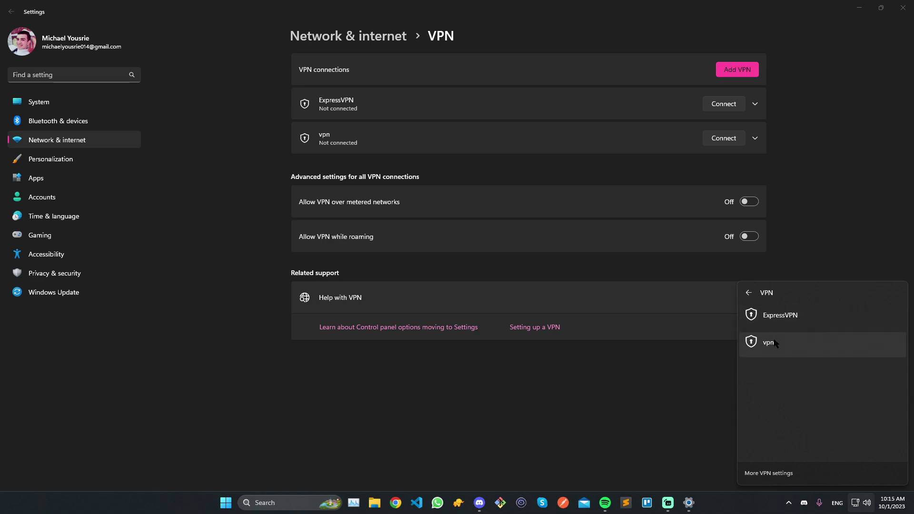
pyautogui.click(784, 477)
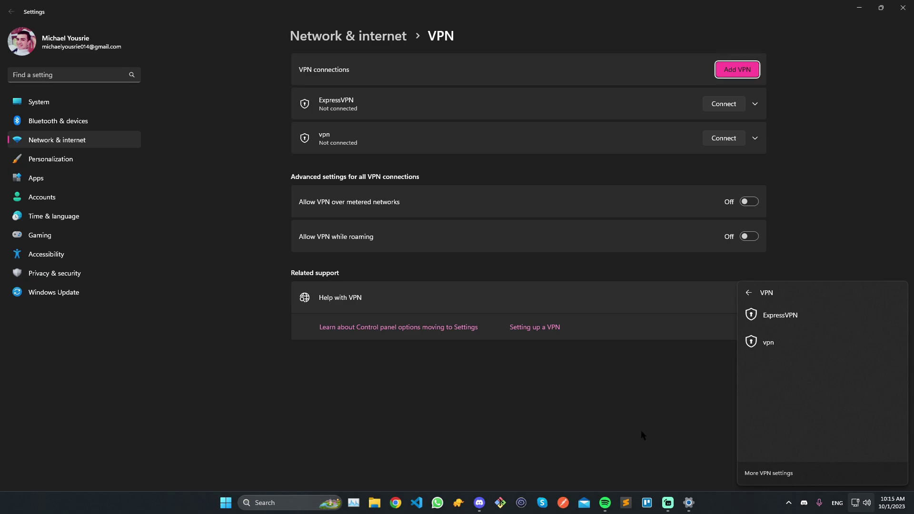
pyautogui.click(733, 72)
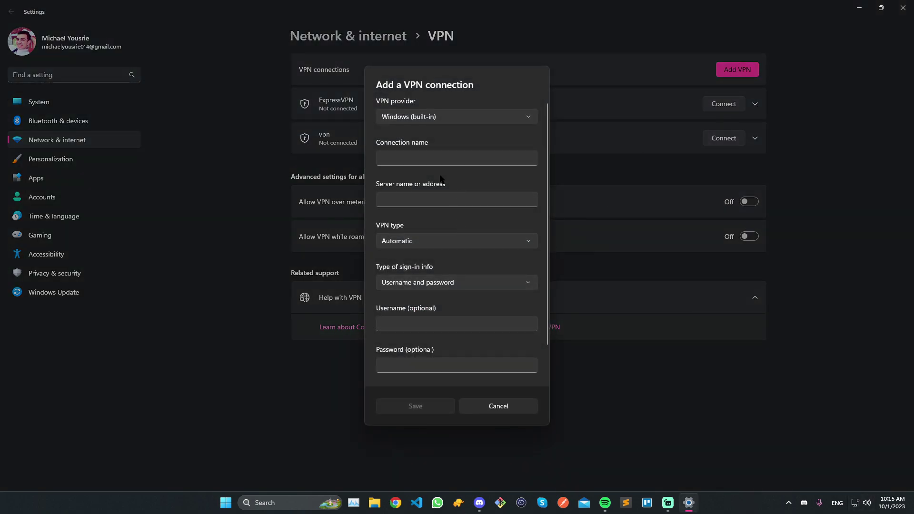
# Name the connection 'vpn' and paste server address public-vpn-143.opengw.net.
pyautogui.click(432, 160)
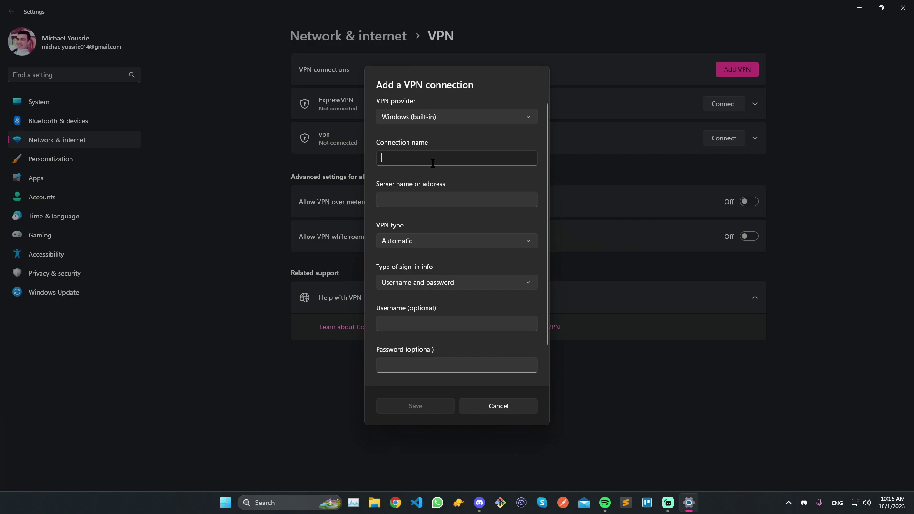
pyautogui.write('vpn')
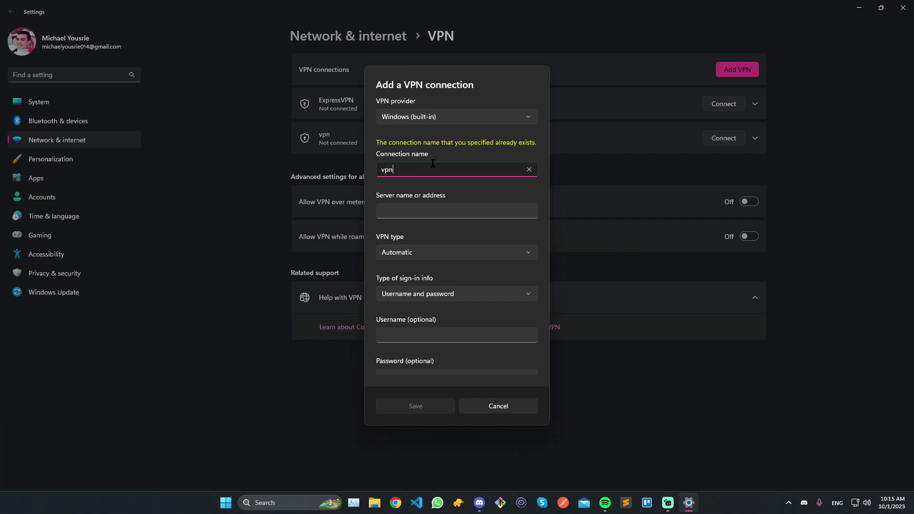
pyautogui.doubleClick(386, 171)
pyautogui.click(401, 172)
pyautogui.doubleClick(402, 171)
pyautogui.click(422, 210)
pyautogui.write('public-vpn-143.opengw.net')
pyautogui.hotkey('ctrl', 'a')
pyautogui.hotkey('ctrl', 'c')
pyautogui.press('End')
pyautogui.hotkey('ctrl', 'a')
pyautogui.press('BackSpace')
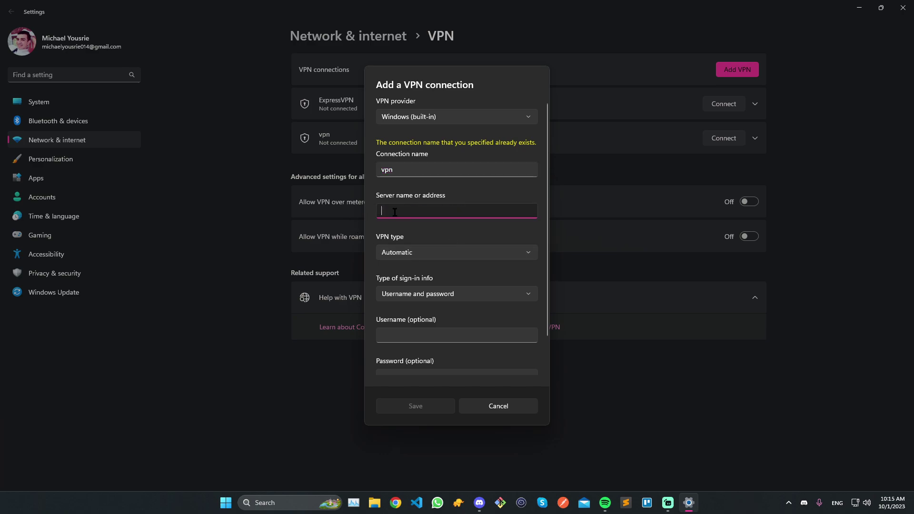
pyautogui.hotkey('ctrl', 'v')
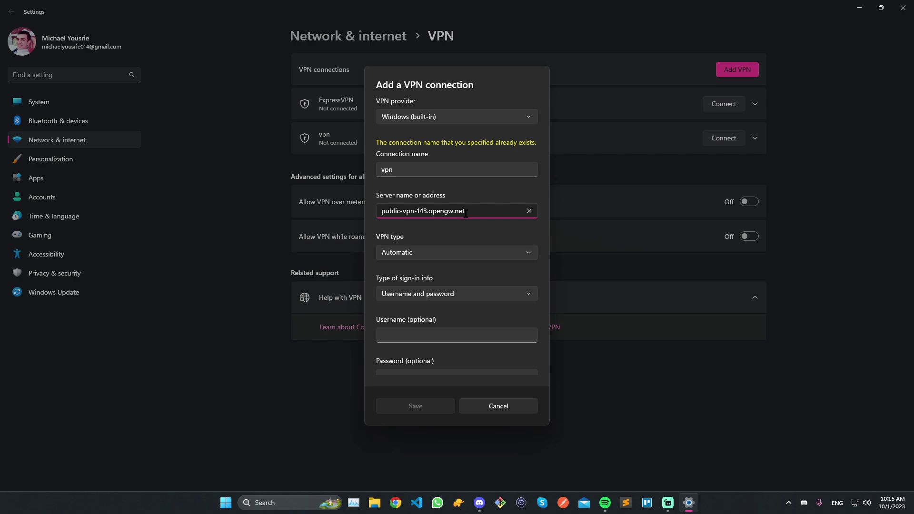
# Fill in the sign-in username and password.
pyautogui.scroll(-2, 434, 250)
pyautogui.click(424, 297)
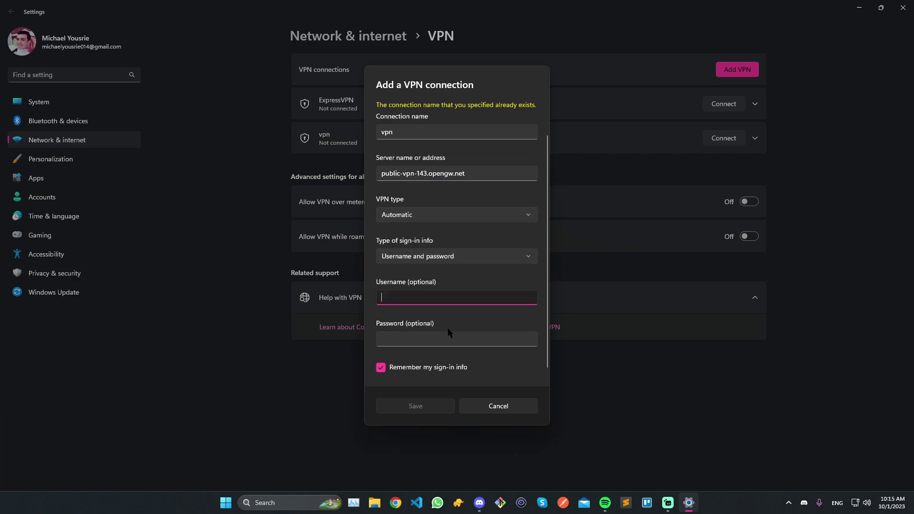
pyautogui.write('vpn')
pyautogui.press('Tab')
pyautogui.write('vpn')
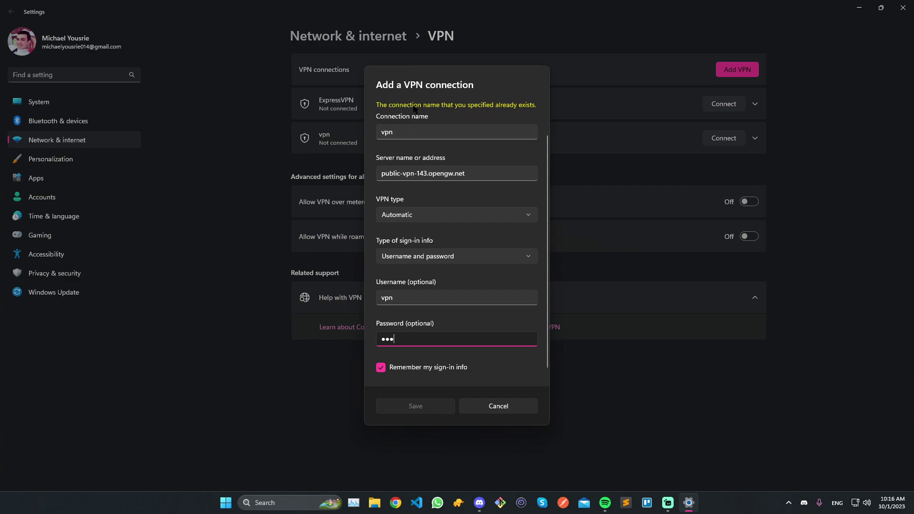
# Try renaming the connection to 'vpn2', revert to 'vpn', then cancel without saving.
pyautogui.doubleClick(422, 132)
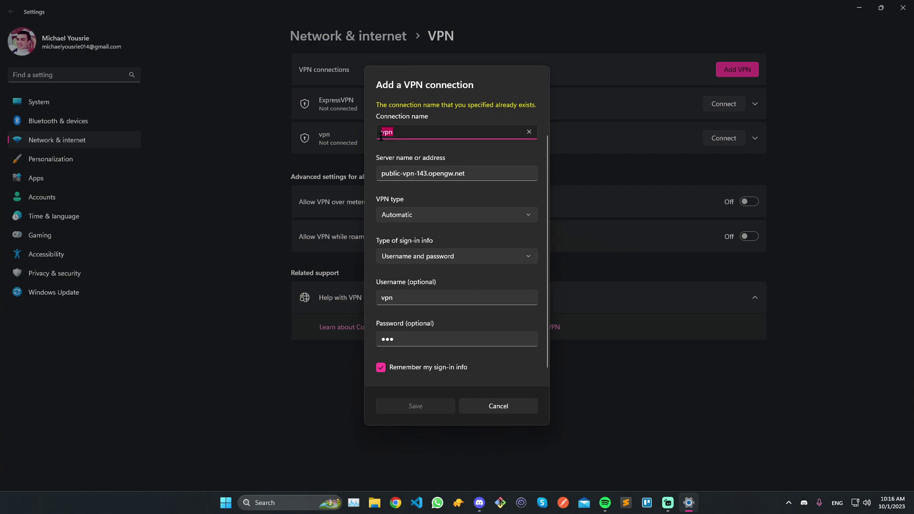
pyautogui.write('vpn2')
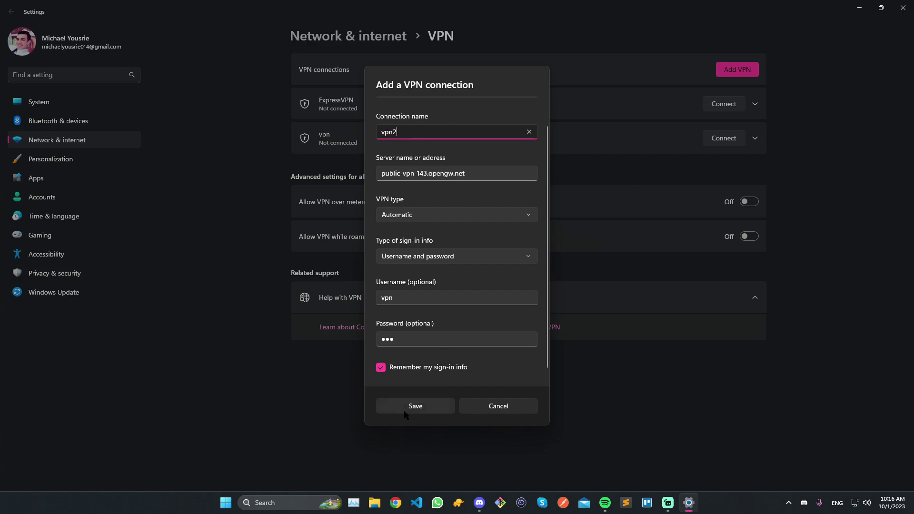
pyautogui.press('BackSpace')
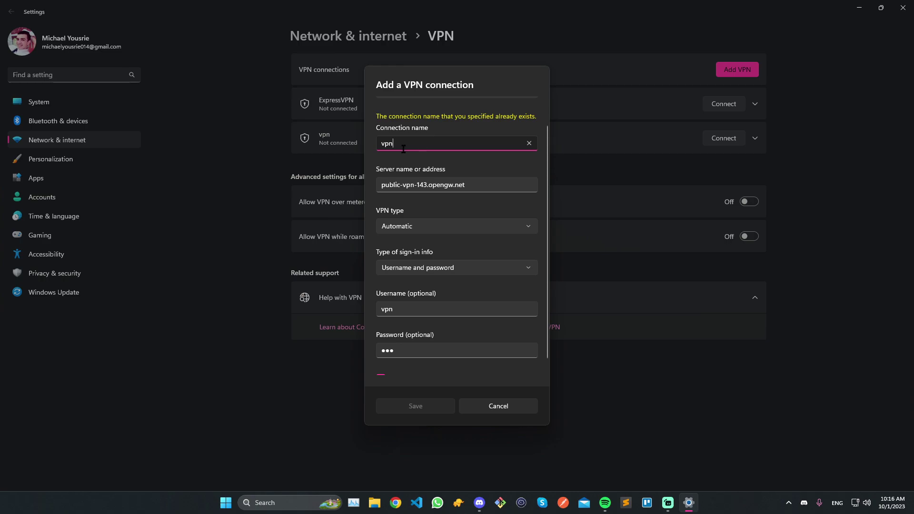
pyautogui.doubleClick(386, 145)
pyautogui.click(499, 407)
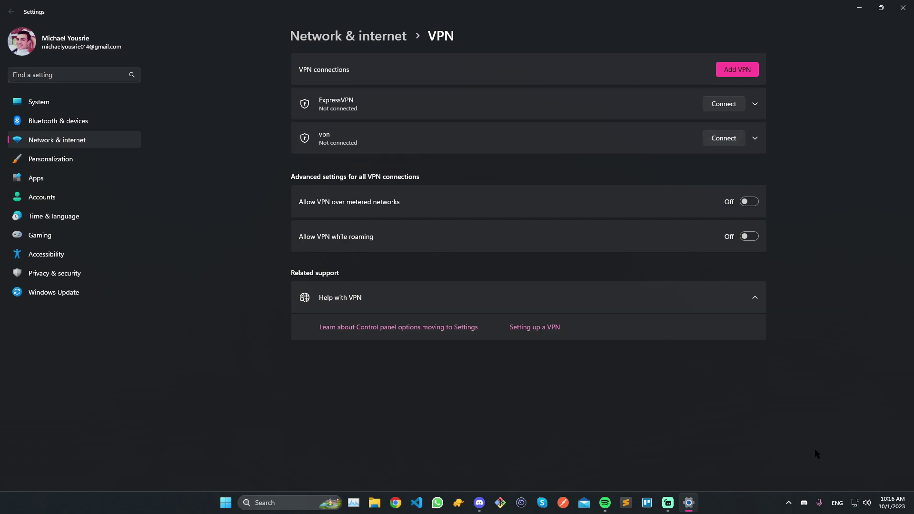
# Open Network and Internet settings, then Advanced network settings, to reach the adapter list.
pyautogui.rightClick(855, 503)
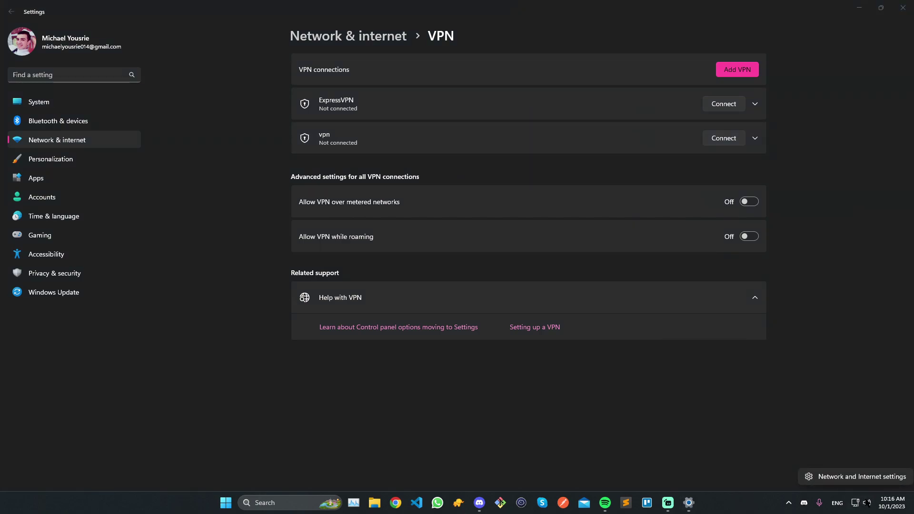
pyautogui.click(848, 478)
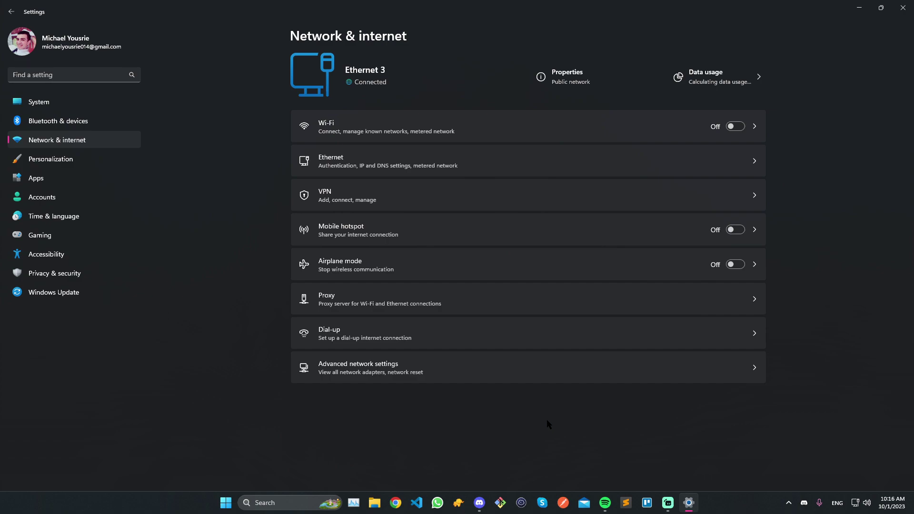
pyautogui.click(384, 375)
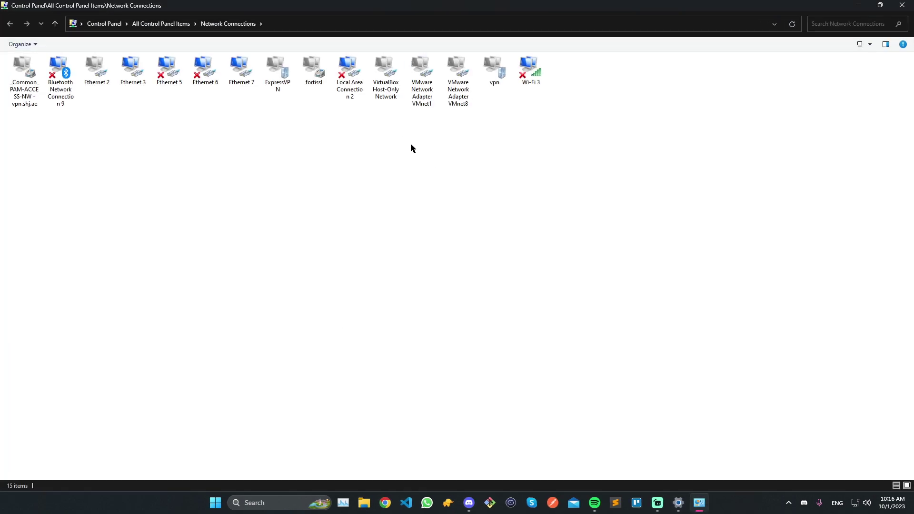
# Open the vpn connection's Properties from the Network Connections list.
pyautogui.click(492, 73)
pyautogui.moveTo(29, 126); pyautogui.dragTo(567, 76)
pyautogui.click(471, 194)
pyautogui.click(493, 70)
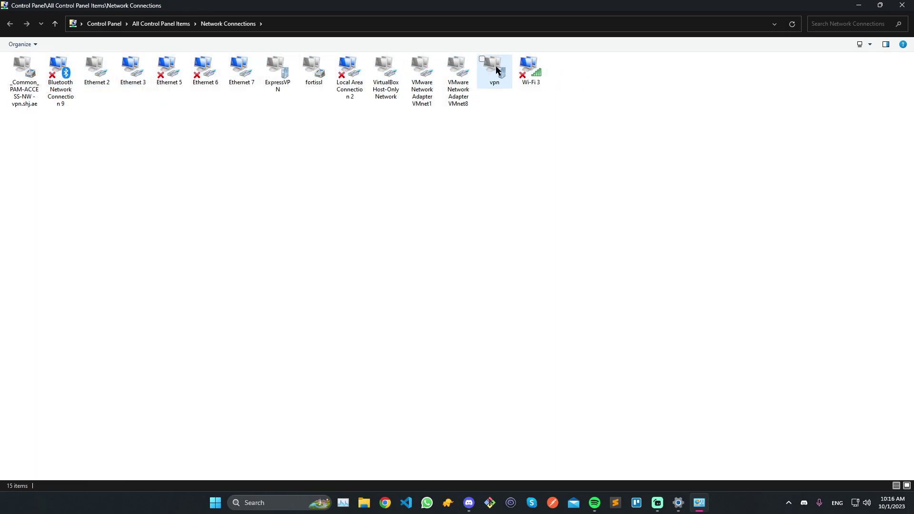
pyautogui.rightClick(492, 70)
pyautogui.click(493, 70)
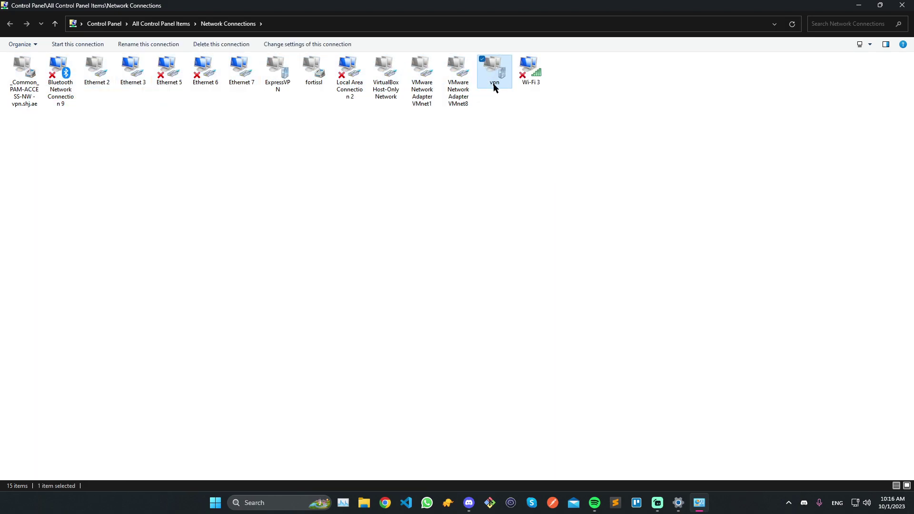
pyautogui.rightClick(492, 72)
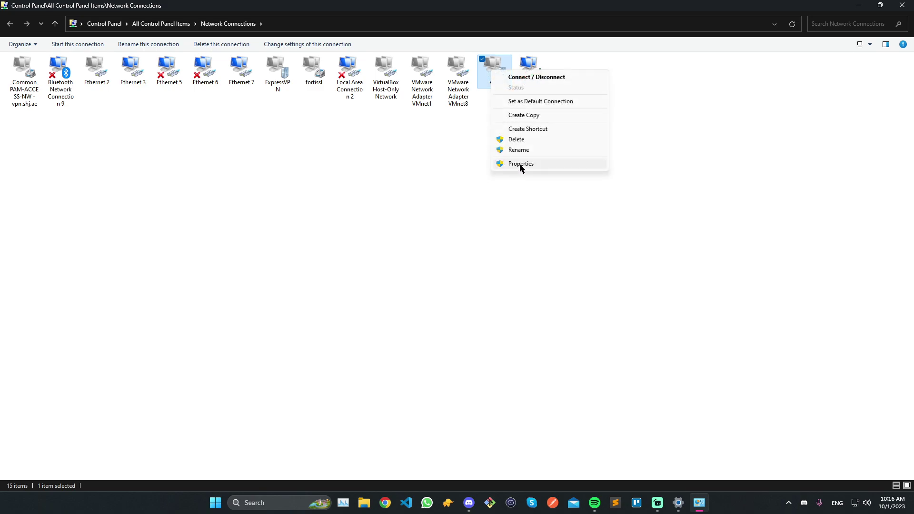
pyautogui.click(521, 165)
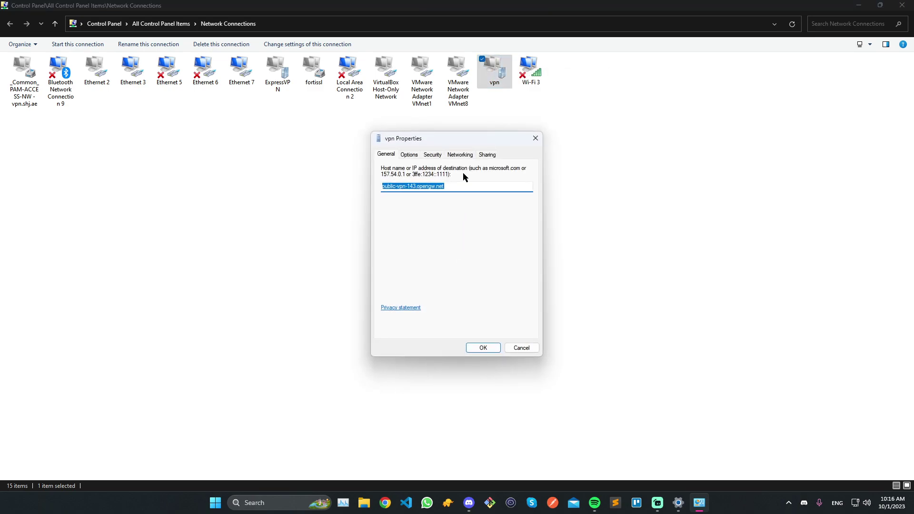
# Open Internet Protocol Version 4 (TCP/IPv4) properties on the Networking tab.
pyautogui.click(462, 156)
pyautogui.click(471, 186)
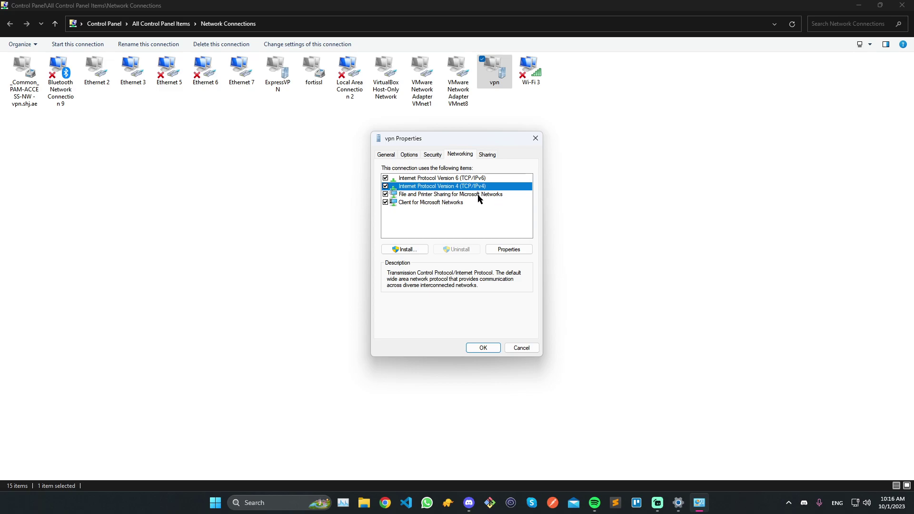
pyautogui.click(505, 250)
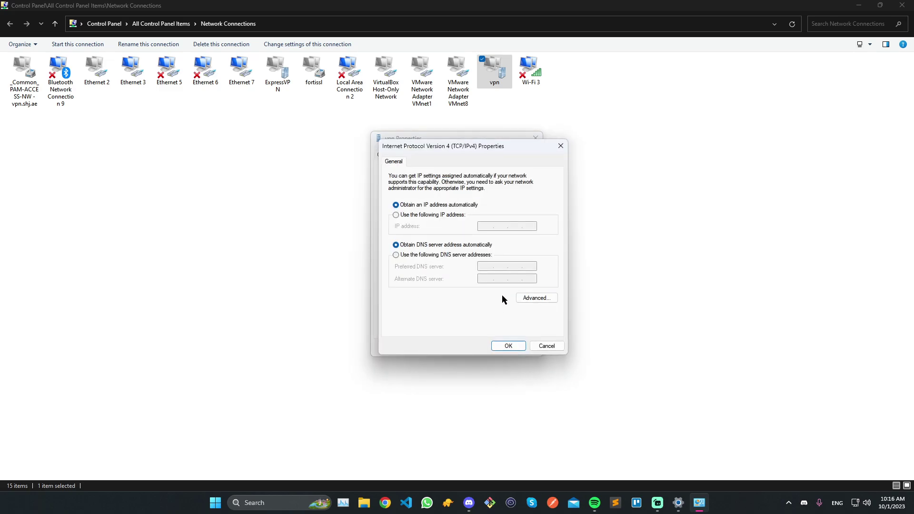
# Check advanced TCP/IP settings, leave 'Use default gateway' unchecked, and OK both property dialogs.
pyautogui.click(538, 300)
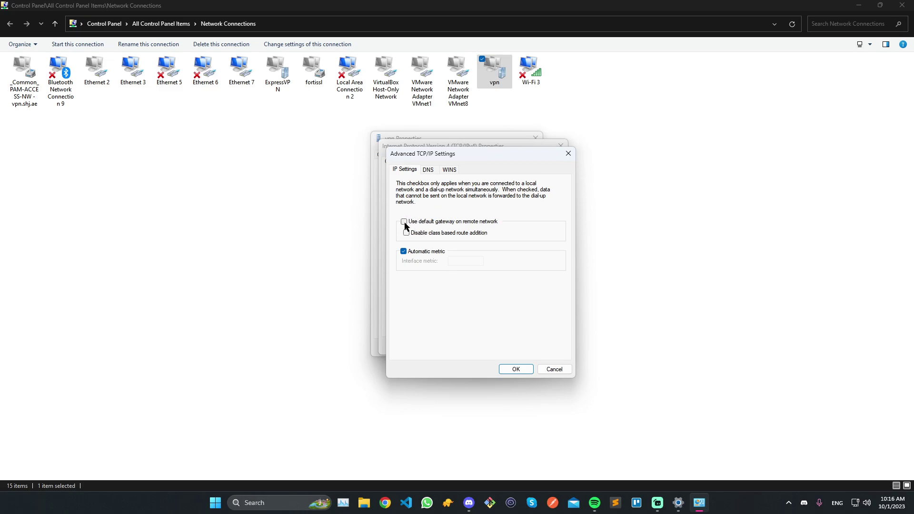
pyautogui.click(513, 370)
pyautogui.click(550, 297)
pyautogui.click(512, 367)
pyautogui.click(505, 349)
pyautogui.click(483, 347)
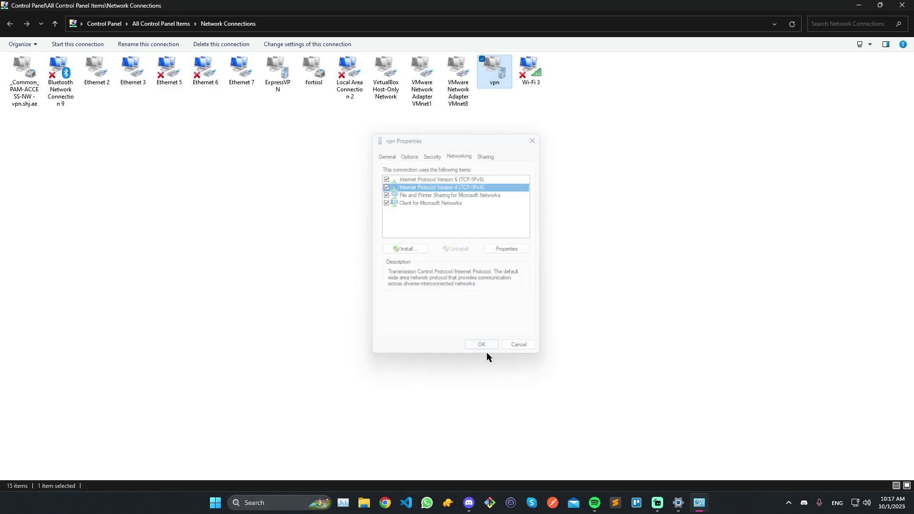
# Close the network windows and connect 'vpn' from Quick Settings' VPN list.
pyautogui.click(902, 5)
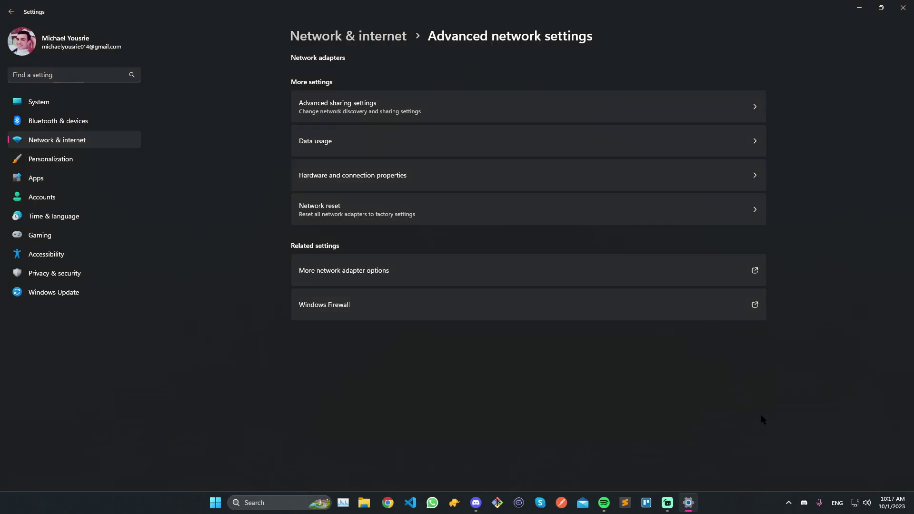
pyautogui.click(903, 5)
pyautogui.click(855, 503)
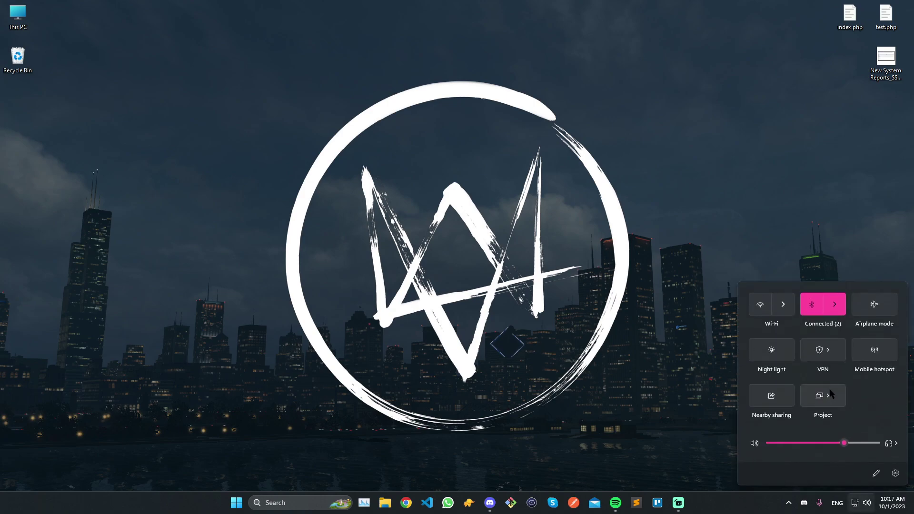
pyautogui.click(792, 361)
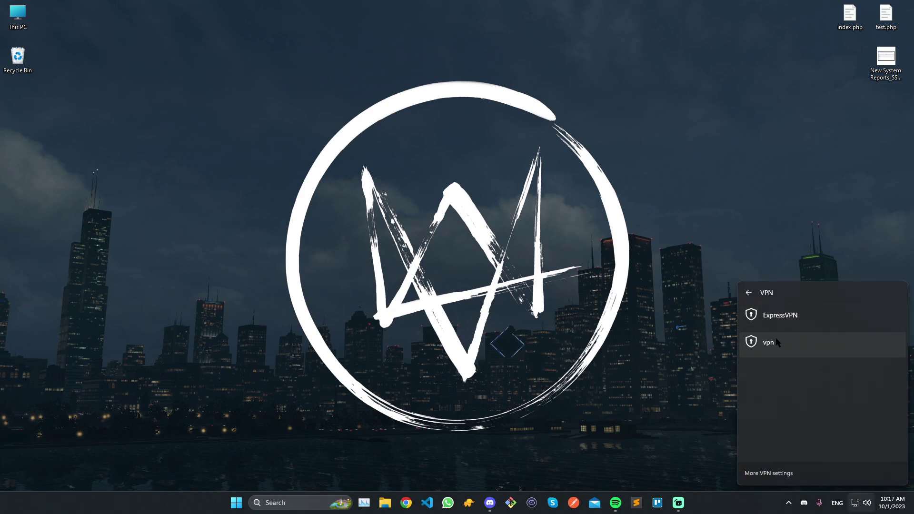
pyautogui.click(776, 339)
pyautogui.click(866, 390)
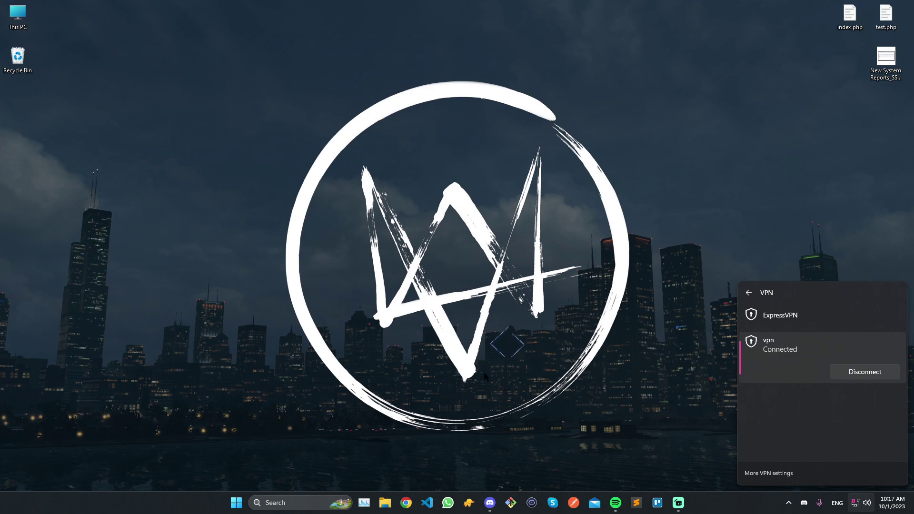
pyautogui.click(505, 361)
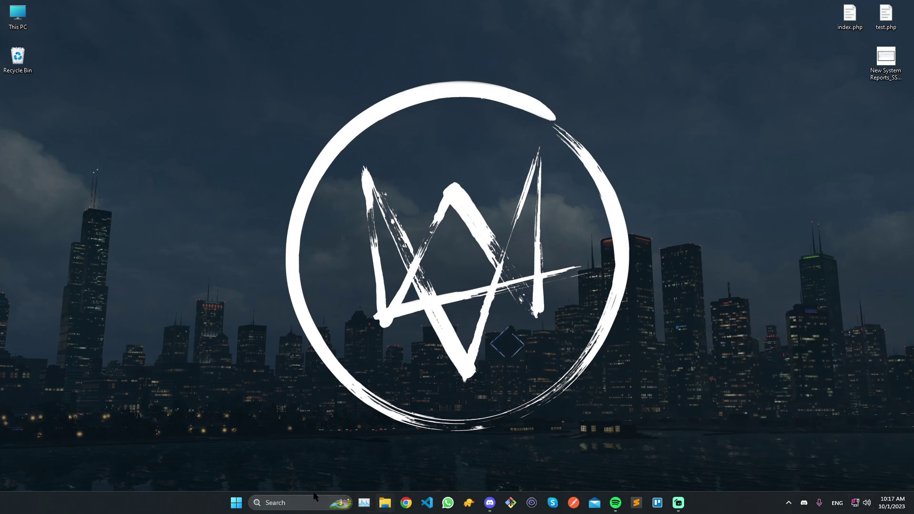
# Run voip valorant.bat from G:\Games, then select the VALORANT shortcut.
pyautogui.rightClick(381, 504)
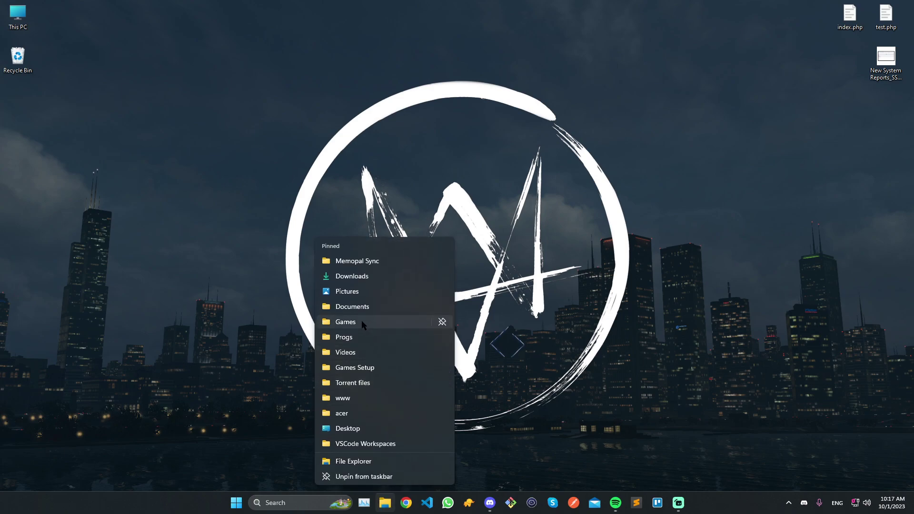
pyautogui.click(376, 331)
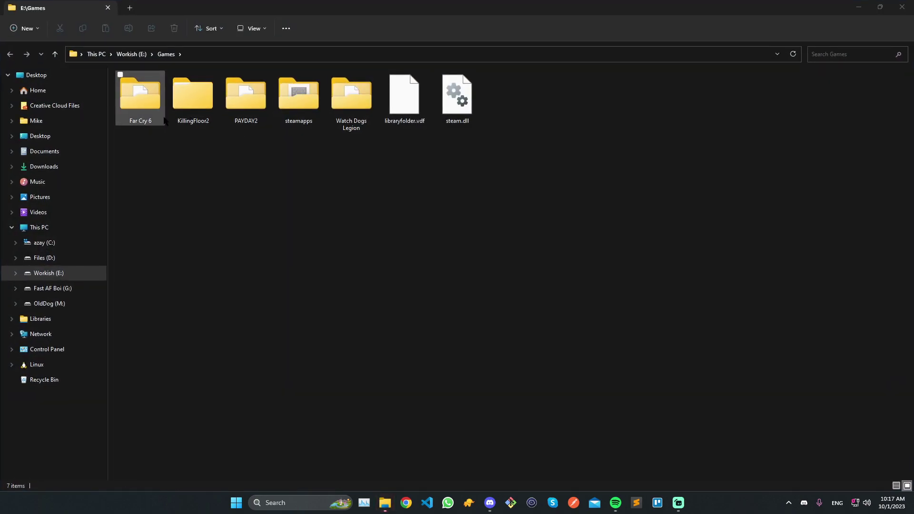
pyautogui.click(97, 54)
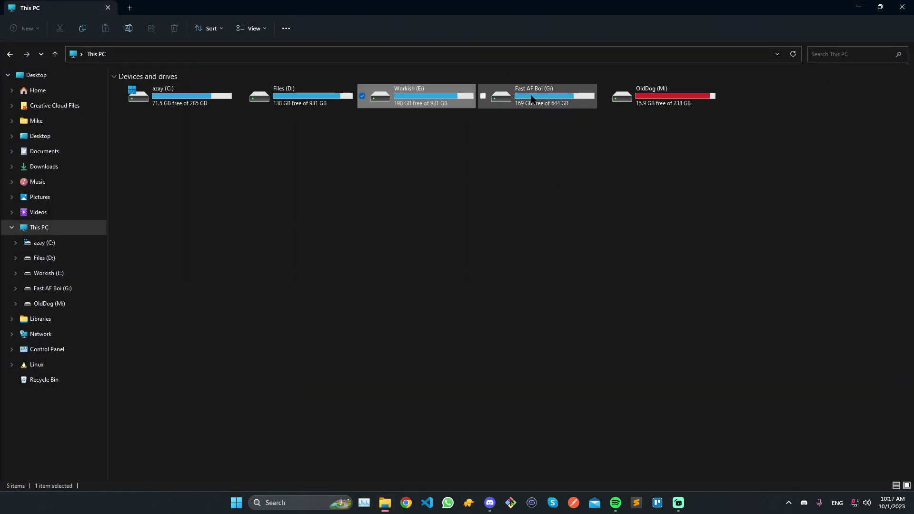
pyautogui.doubleClick(524, 95)
pyautogui.press('Return')
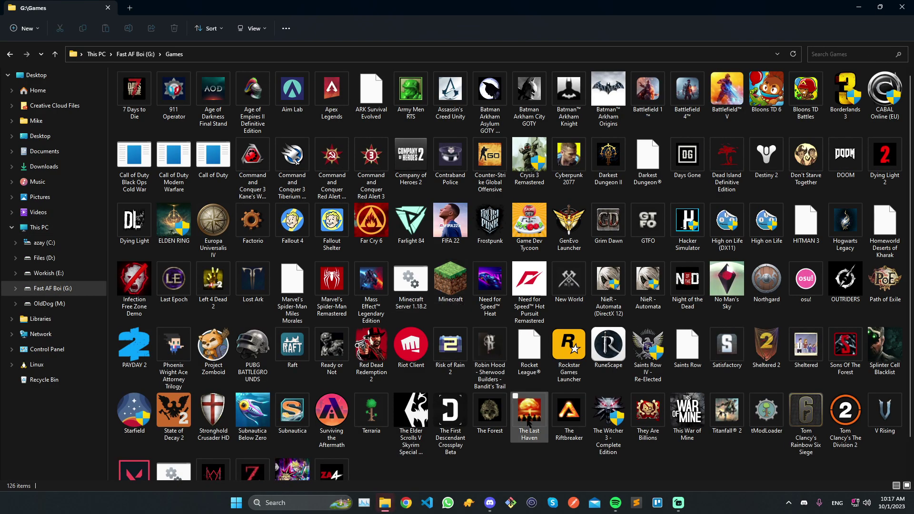
pyautogui.scroll(-1, 172, 443)
pyautogui.doubleClick(172, 443)
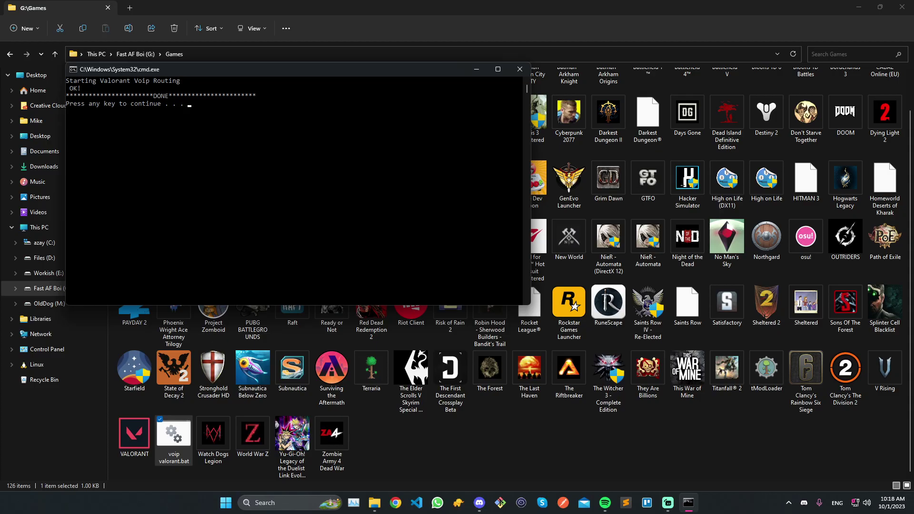
pyautogui.press('Return')
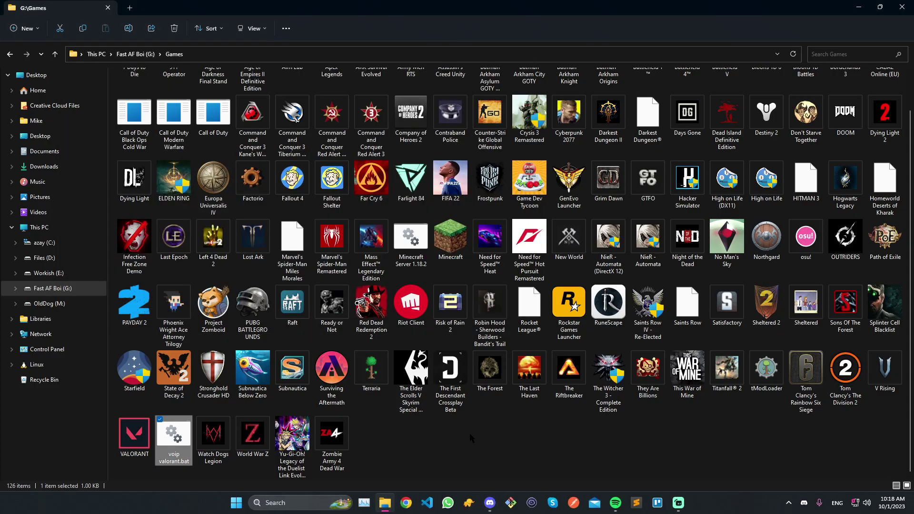
pyautogui.click(364, 436)
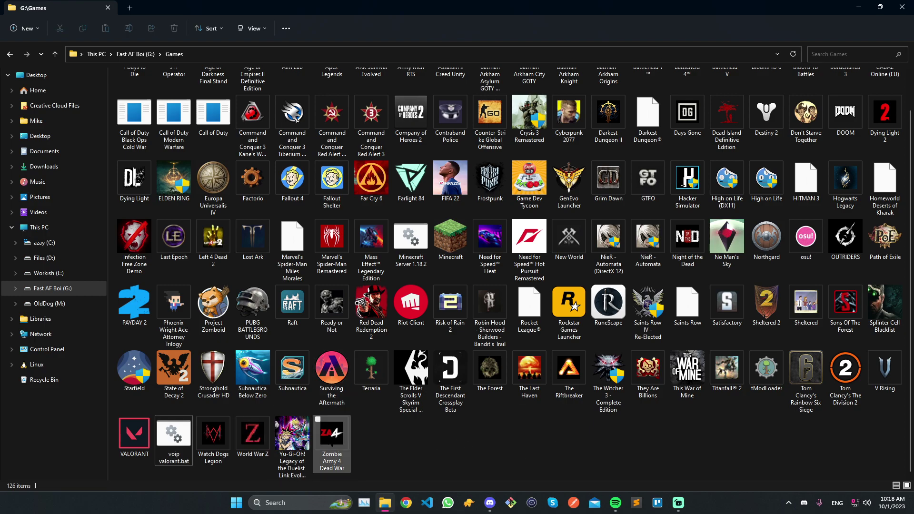
pyautogui.click(127, 437)
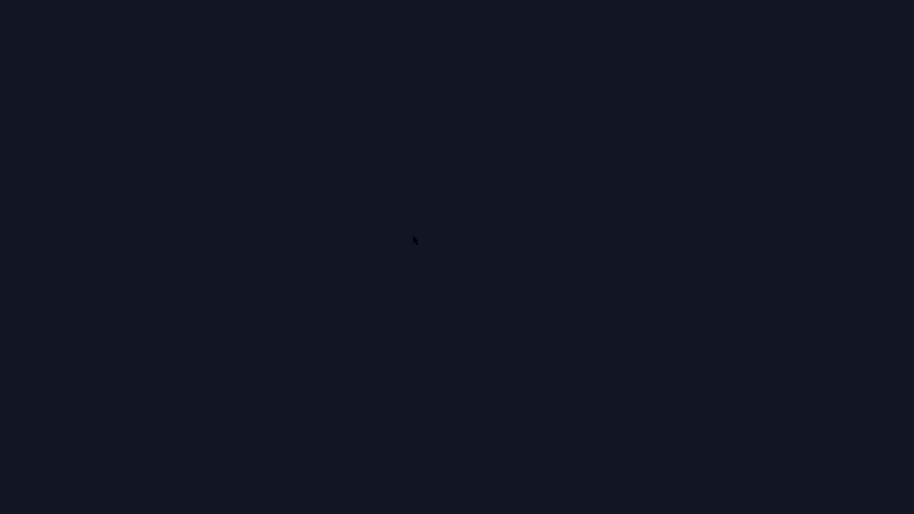
# Open VALORANT's Play lobby once the game finishes loading.
pyautogui.click(76, 148)
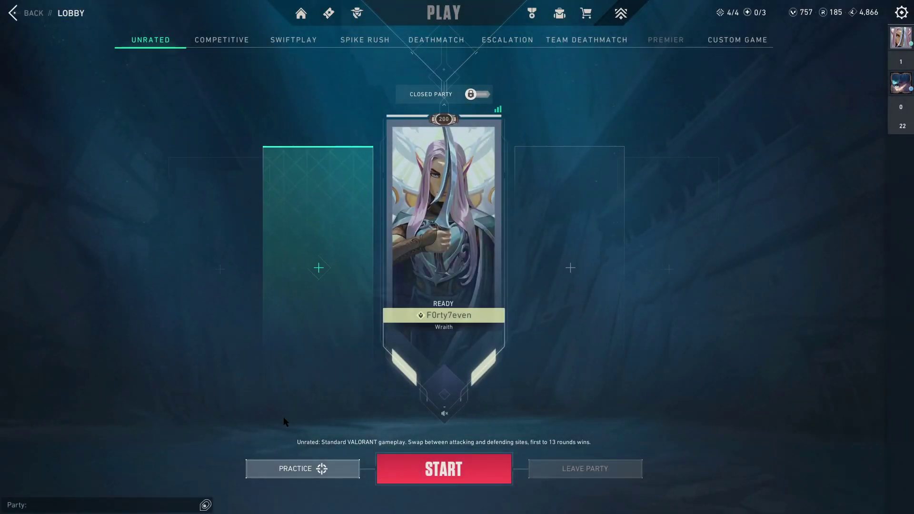
# Pick Practice's Shooting Test and enter The Range.
pyautogui.click(298, 468)
pyautogui.click(431, 241)
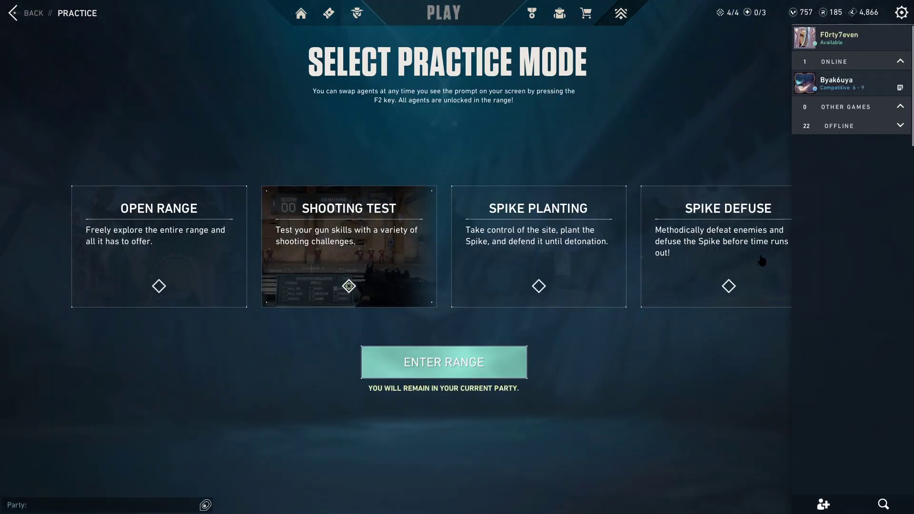
pyautogui.click(504, 364)
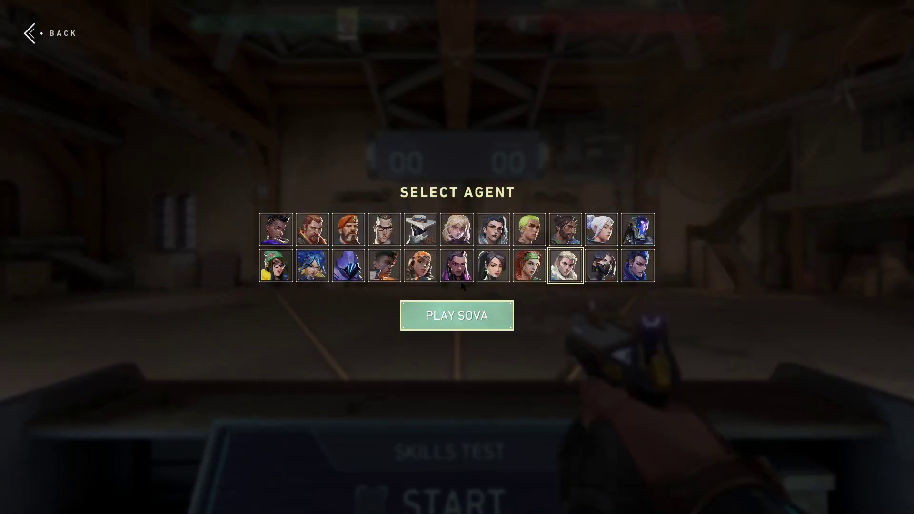
# Start the shooting range as Reyna and check ping on the scoreboard.
pyautogui.click(457, 316)
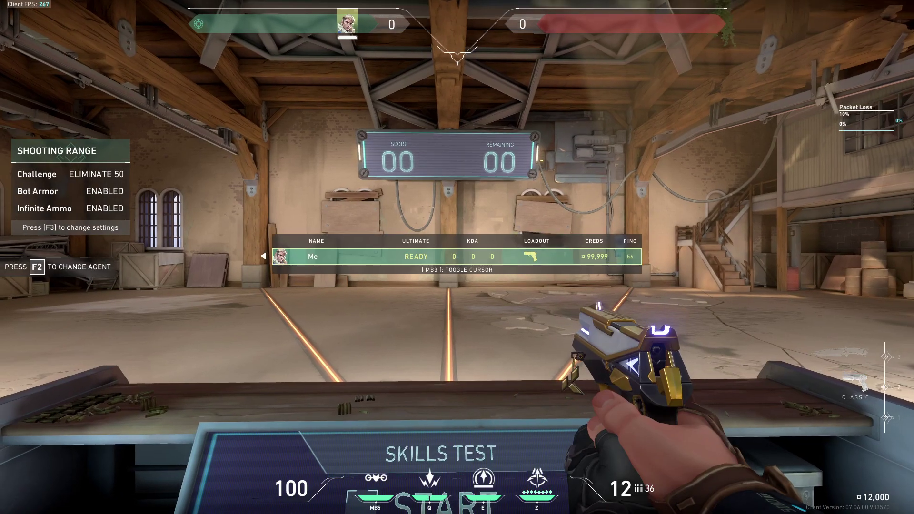
pyautogui.press('2')
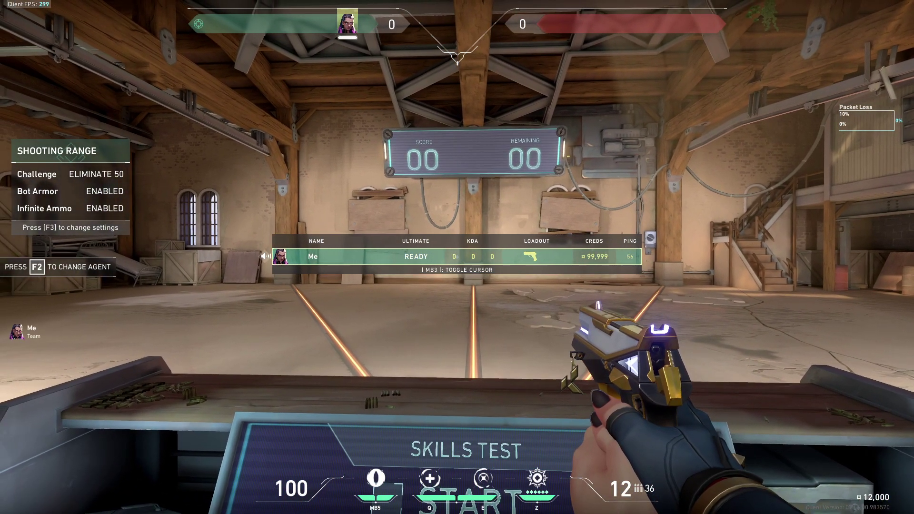
pyautogui.press('Tab')
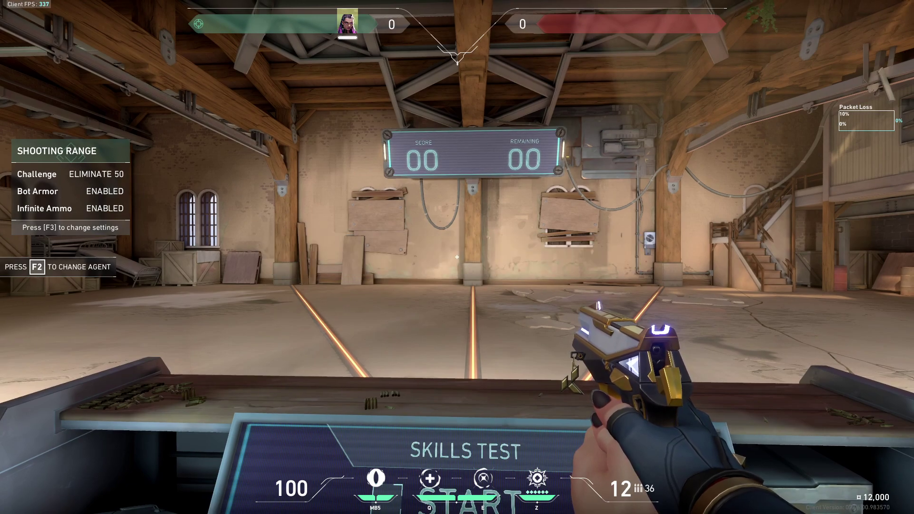
pyautogui.press('Tab')
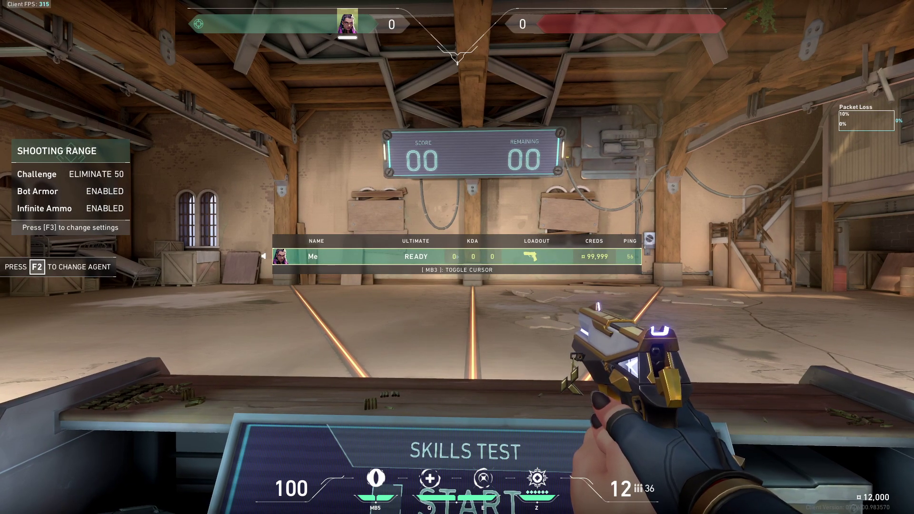
pyautogui.press('3')
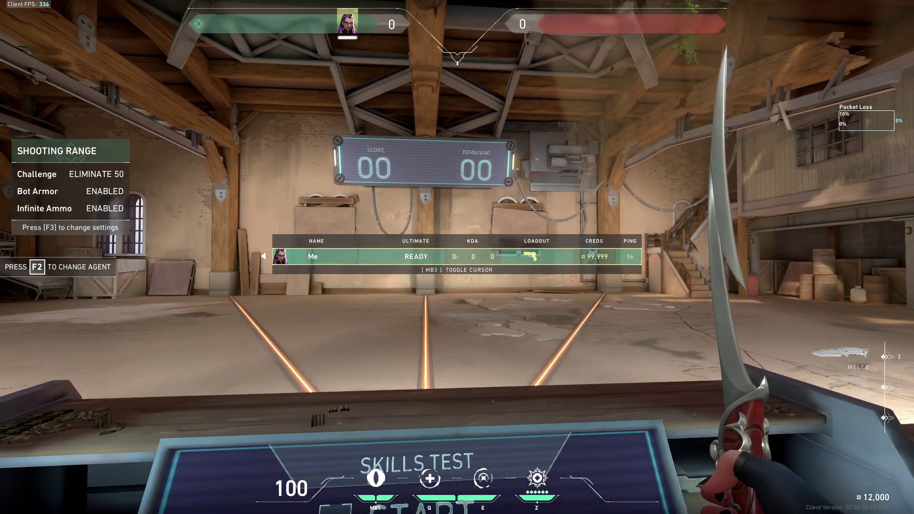
pyautogui.press('2')
pyautogui.press('s')
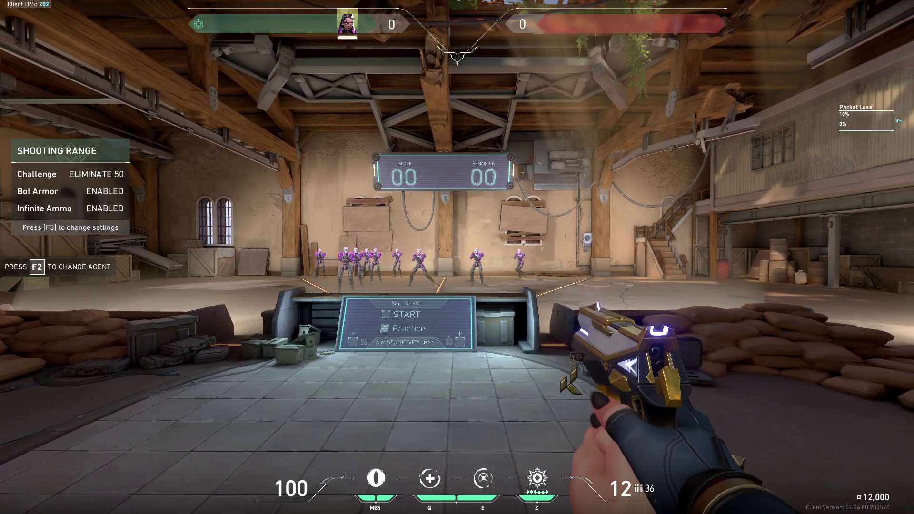
# Buy a Sheriff from the buy menu and fire it at the targets.
pyautogui.press('b')
pyautogui.click(235, 392)
pyautogui.press('b')
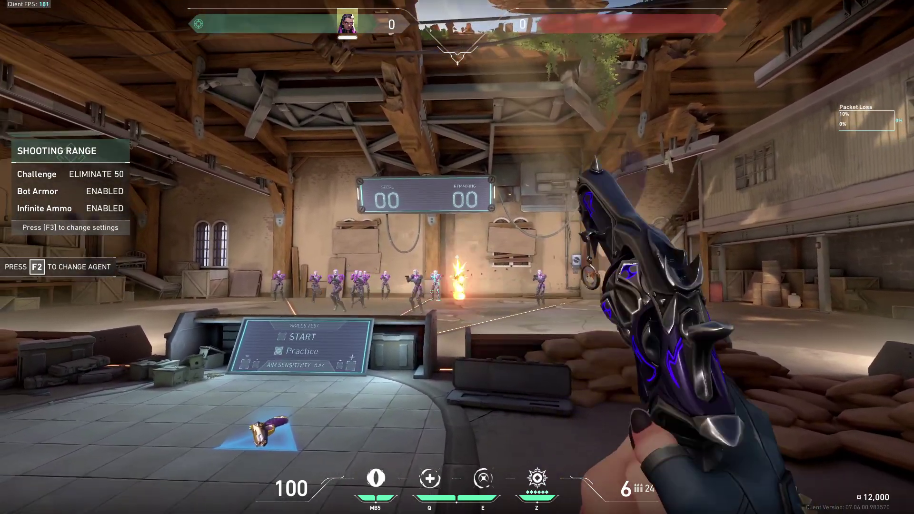
pyautogui.click(457, 257)
pyautogui.press('3')
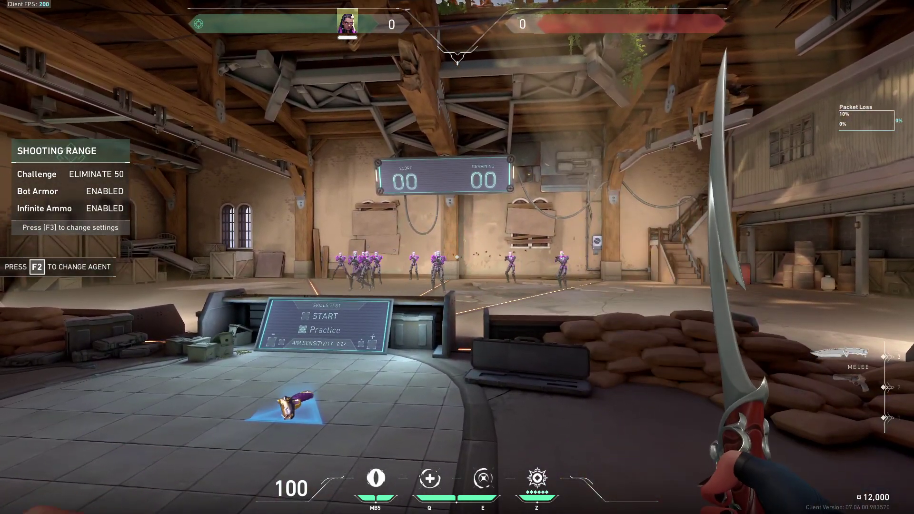
# Exit VALORANT to the desktop from the game menu.
pyautogui.press('Escape')
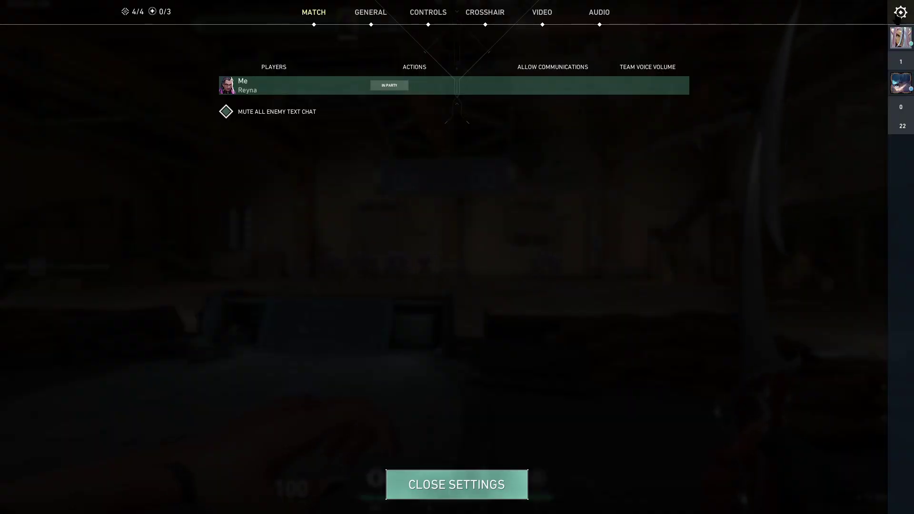
pyautogui.press('Escape')
pyautogui.click(457, 322)
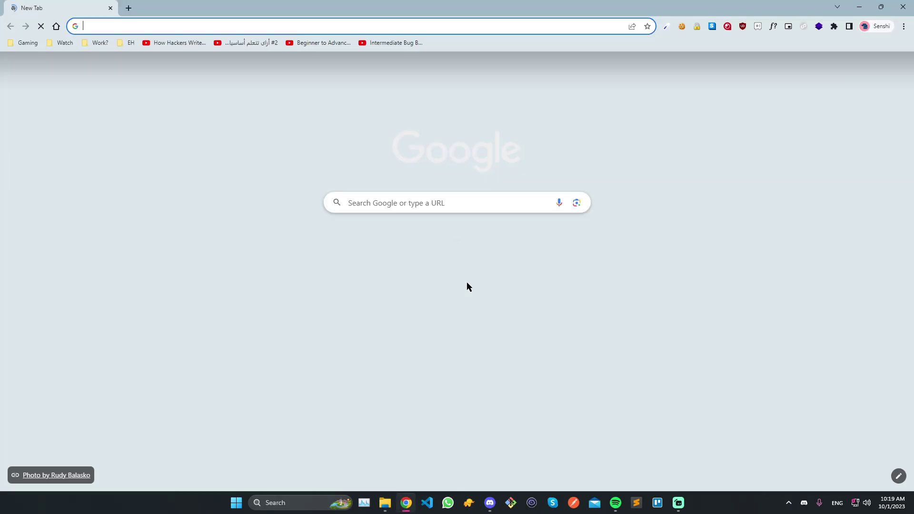
# Load the opengw.net address in Chrome after briefly opening the browsing history.
pyautogui.write('opengw.net')
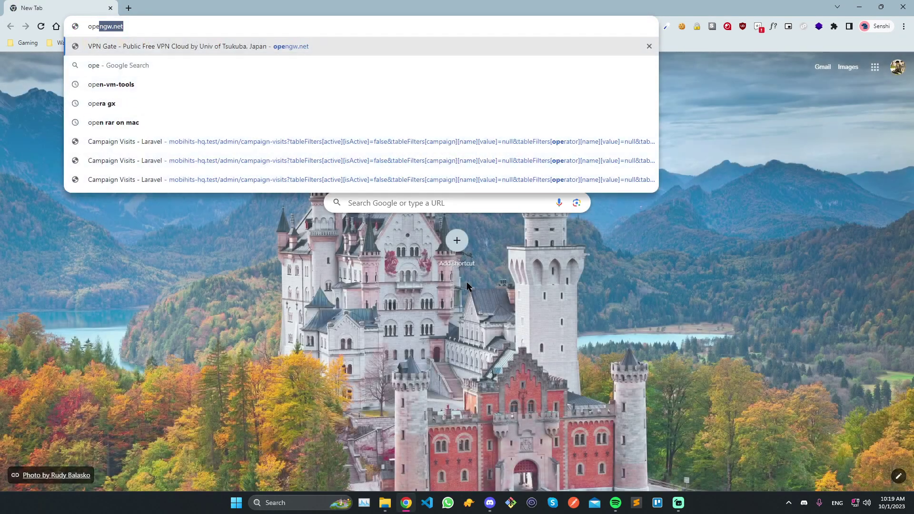
pyautogui.hotkey('ctrl', 'h')
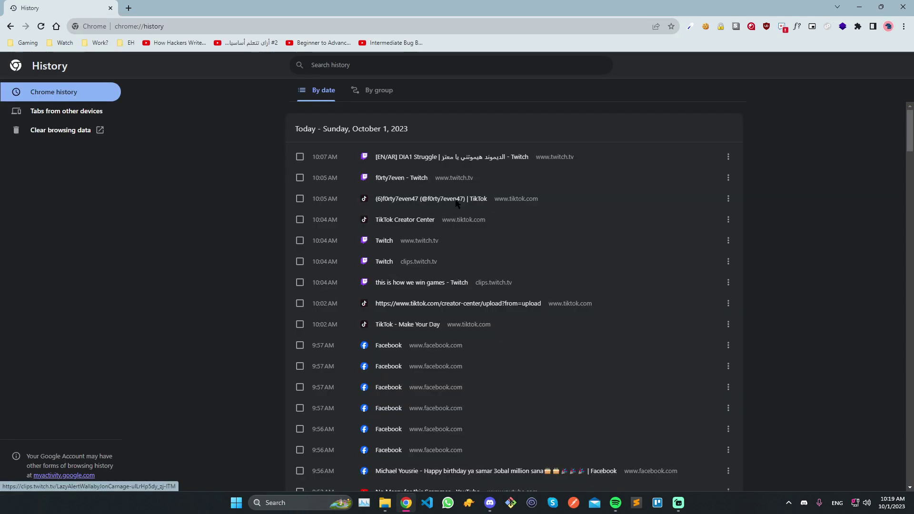
pyautogui.hotkey('ctrl', 't')
pyautogui.hotkey('ctrl', 'w')
pyautogui.hotkey('alt', 'Left')
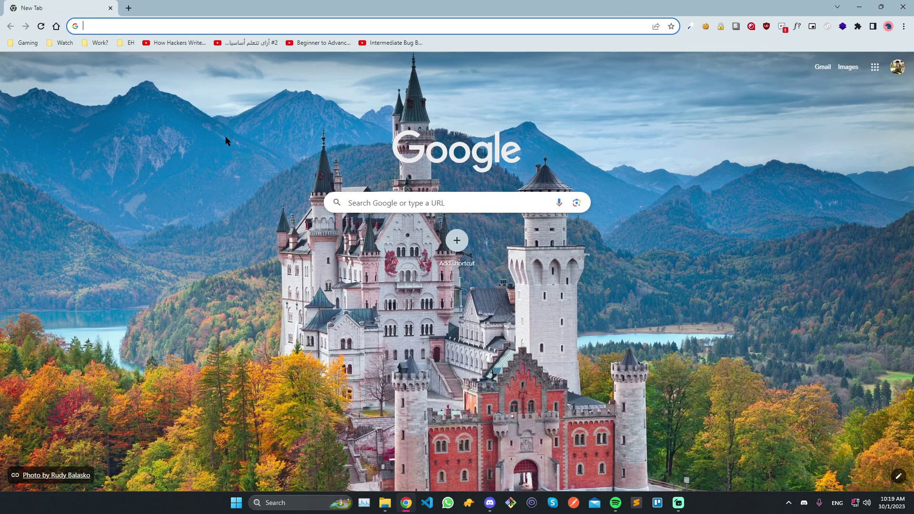
pyautogui.write('opengw.net')
pyautogui.press('Return')
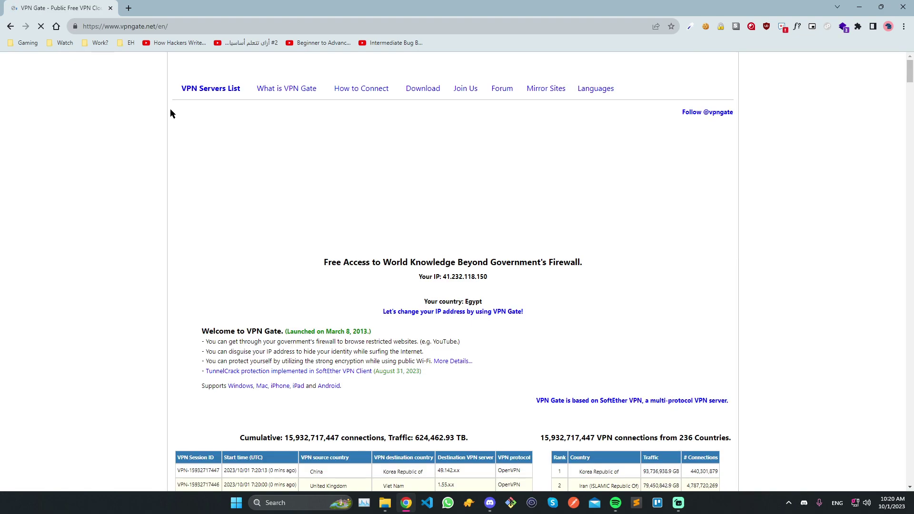
pyautogui.moveTo(123, 26); pyautogui.dragTo(22, 37)
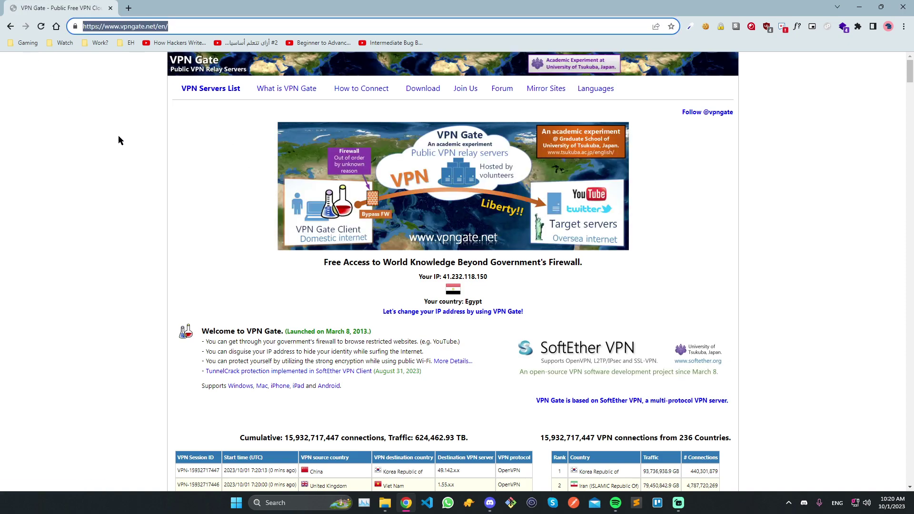
pyautogui.write('www.vpngate.net')
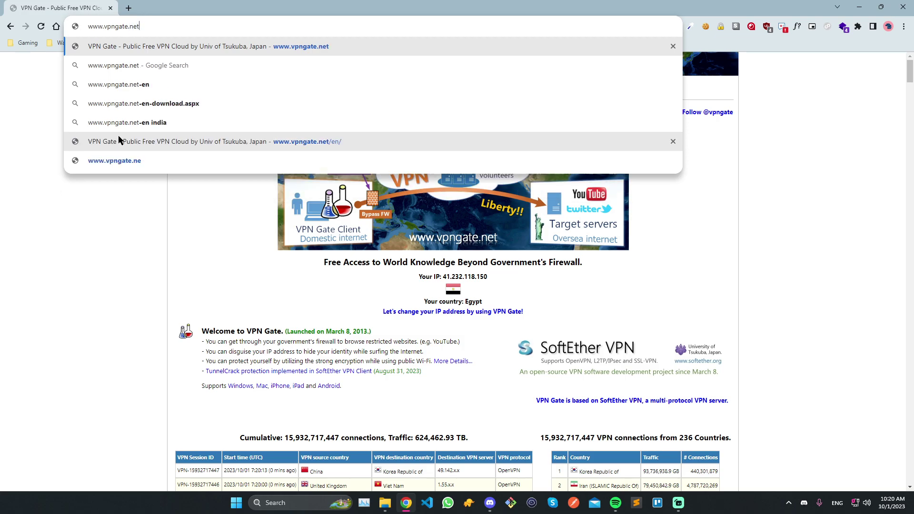
pyautogui.press('Return')
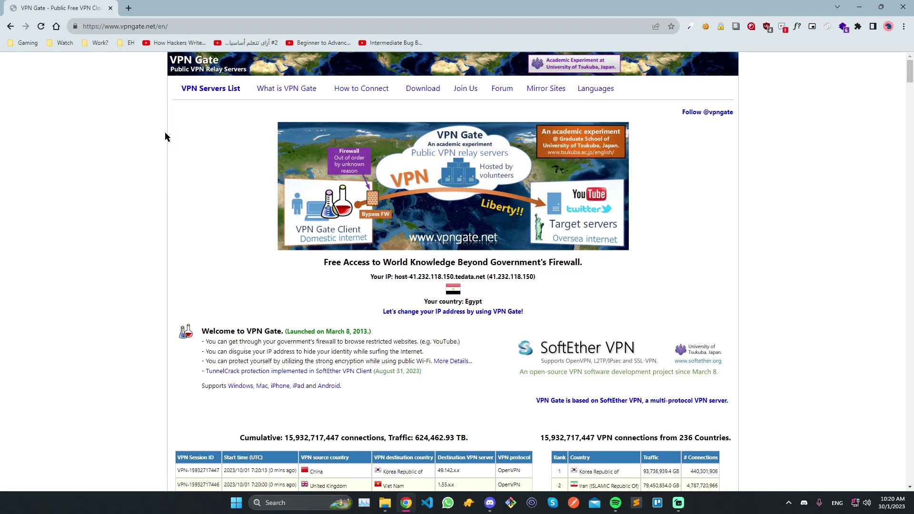
# Scroll to the relay server table and highlight the top servers' hostnames and a US session count.
pyautogui.scroll(-3, 291, 266)
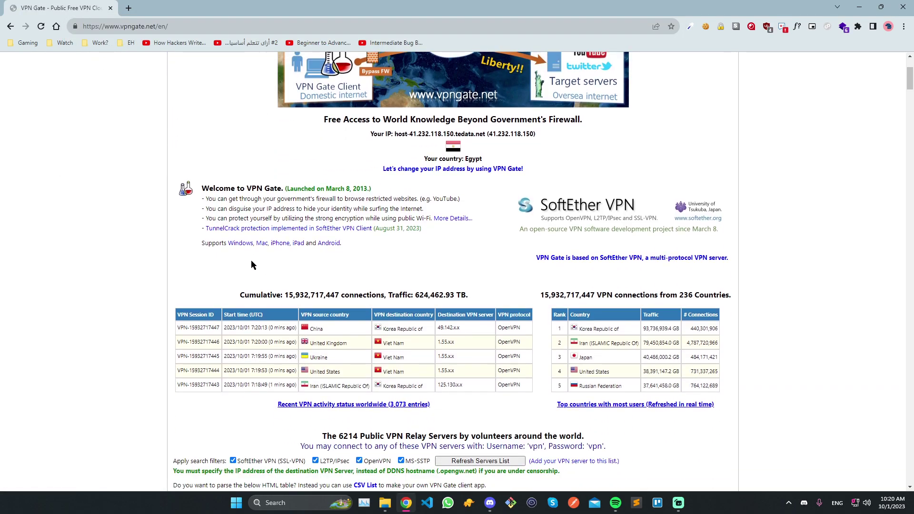
pyautogui.scroll(-8, 230, 249)
pyautogui.moveTo(300, 163); pyautogui.dragTo(219, 166)
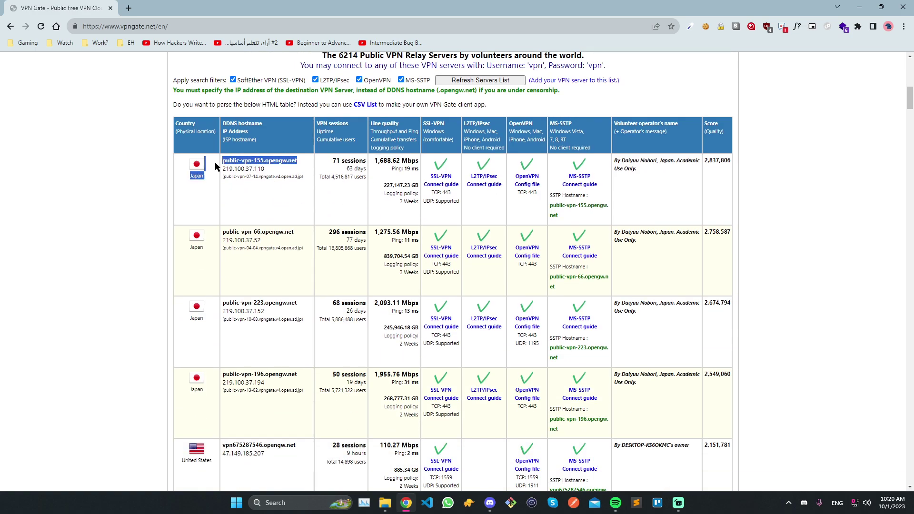
pyautogui.moveTo(301, 233); pyautogui.dragTo(224, 233)
pyautogui.scroll(-1, 264, 260)
pyautogui.moveTo(299, 257)
pyautogui.mouseDown()
pyautogui.moveTo(215, 257)
pyautogui.moveTo(307, 257)
pyautogui.mouseUp()
pyautogui.click(228, 256)
pyautogui.moveTo(298, 326); pyautogui.dragTo(222, 327)
pyautogui.moveTo(302, 397); pyautogui.dragTo(237, 397)
pyautogui.scroll(-1, 291, 341)
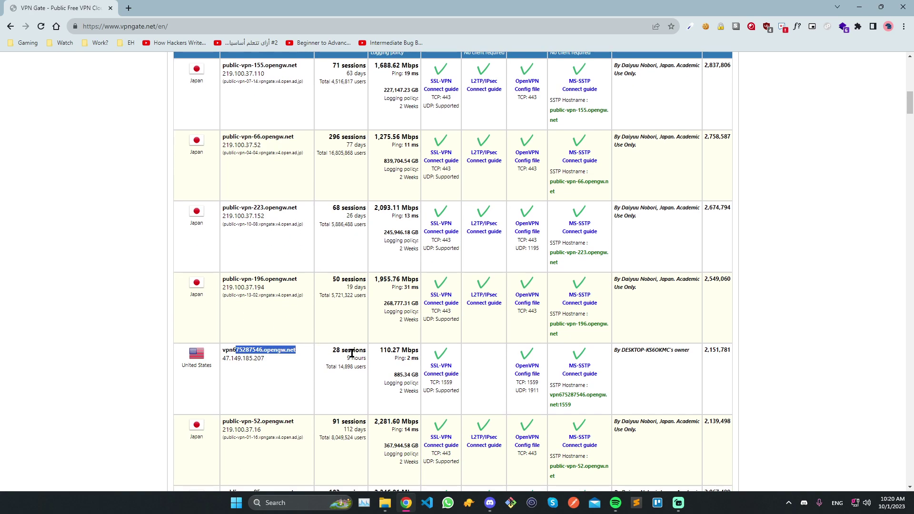
pyautogui.moveTo(332, 351); pyautogui.dragTo(351, 349)
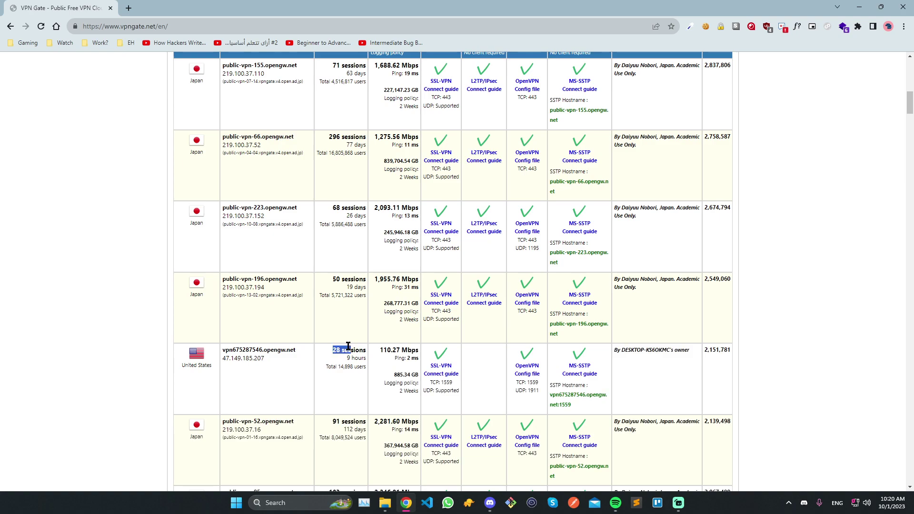
# Browse further down the server list and select the public-vpn-223.opengw.net hostname.
pyautogui.scroll(-1, 348, 346)
pyautogui.scroll(-4, 343, 353)
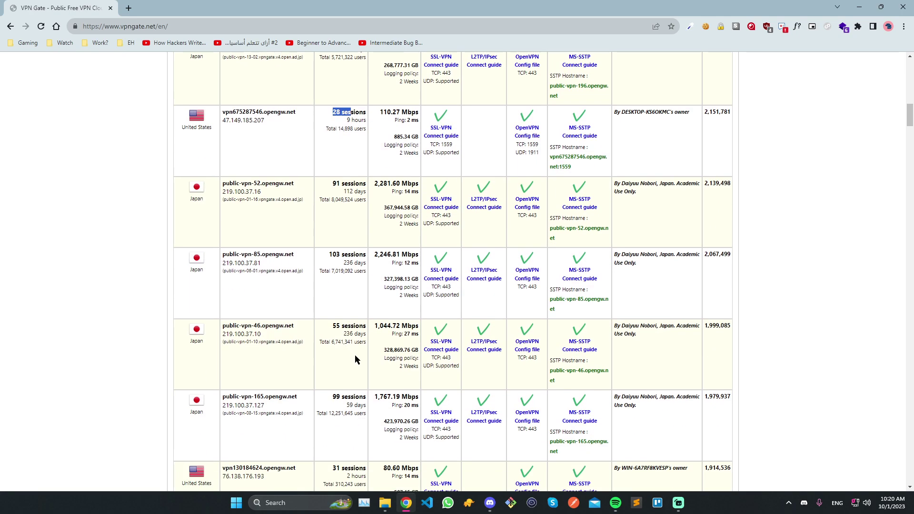
pyautogui.scroll(-3, 355, 350)
pyautogui.scroll(-5, 344, 349)
pyautogui.scroll(12, 334, 336)
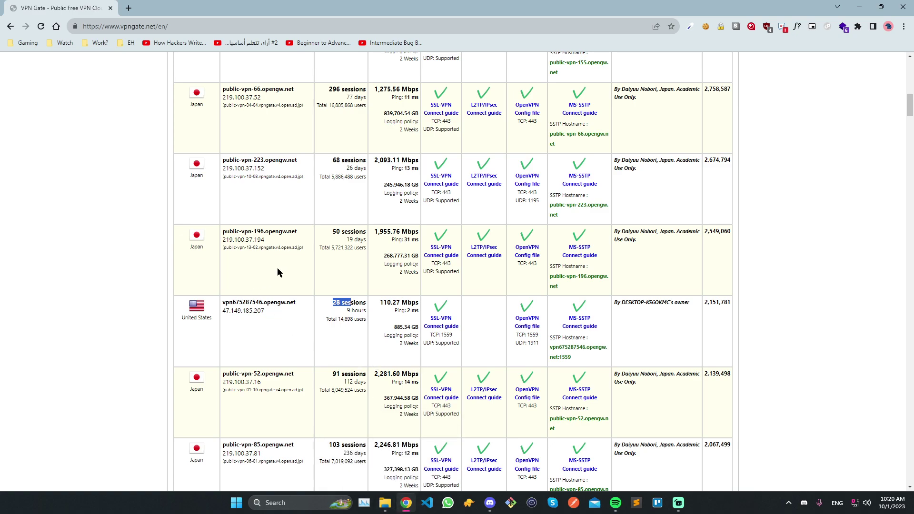
pyautogui.scroll(3, 278, 240)
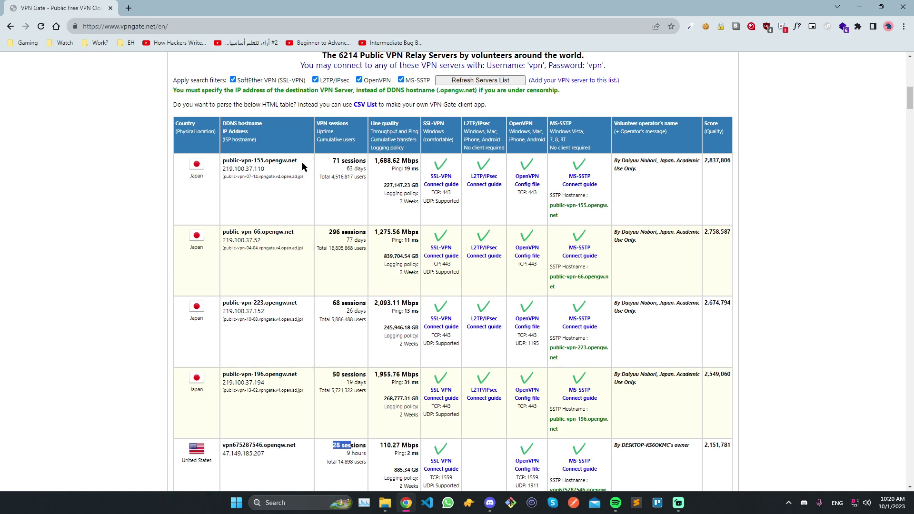
pyautogui.moveTo(304, 306); pyautogui.dragTo(222, 305)
pyautogui.hotkey('ctrl', 'c')
# Disconnect the vpn connection from the quick settings VPN list.
pyautogui.rightClick(287, 306)
pyautogui.click(772, 429)
pyautogui.click(855, 503)
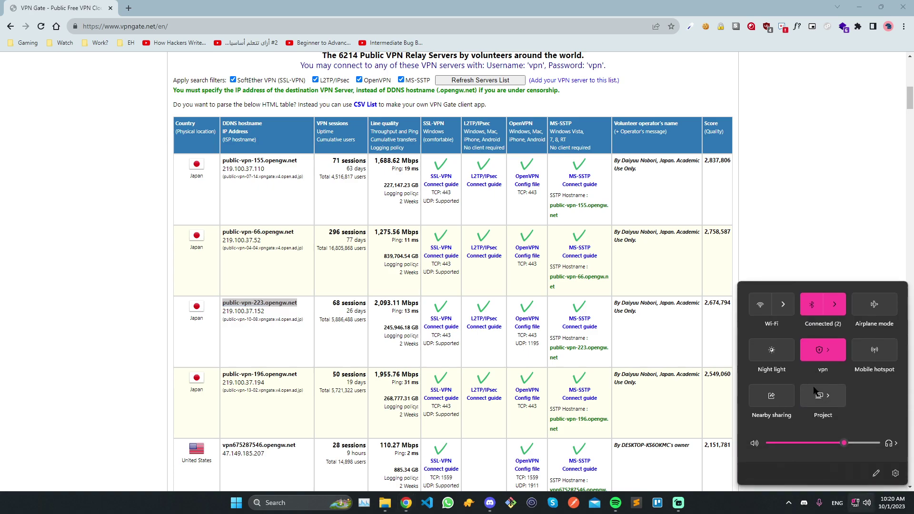
pyautogui.click(833, 361)
pyautogui.click(828, 348)
pyautogui.click(873, 374)
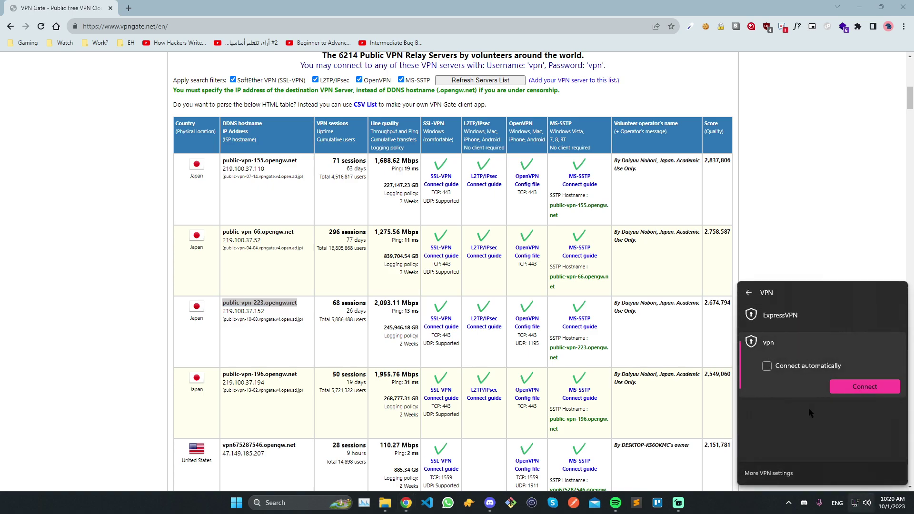
# Open the vpn connection's advanced options in Settings and start editing its properties.
pyautogui.click(769, 473)
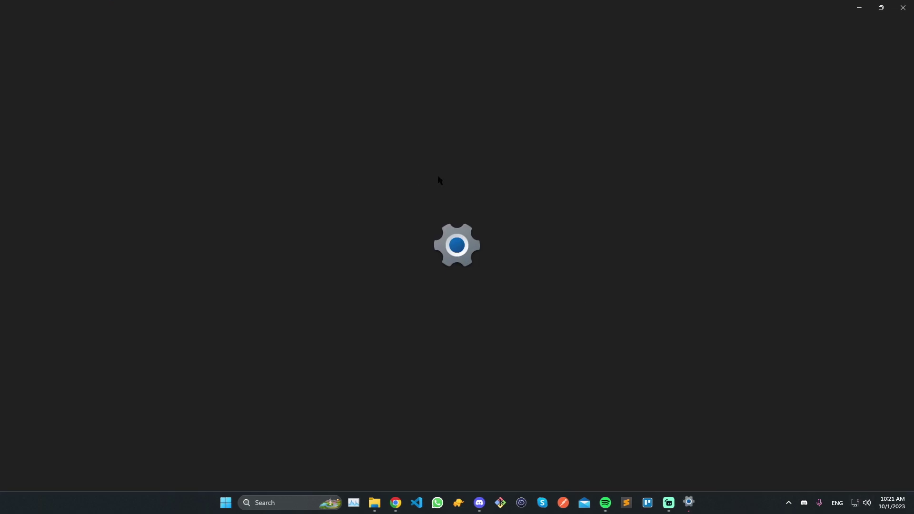
pyautogui.click(433, 139)
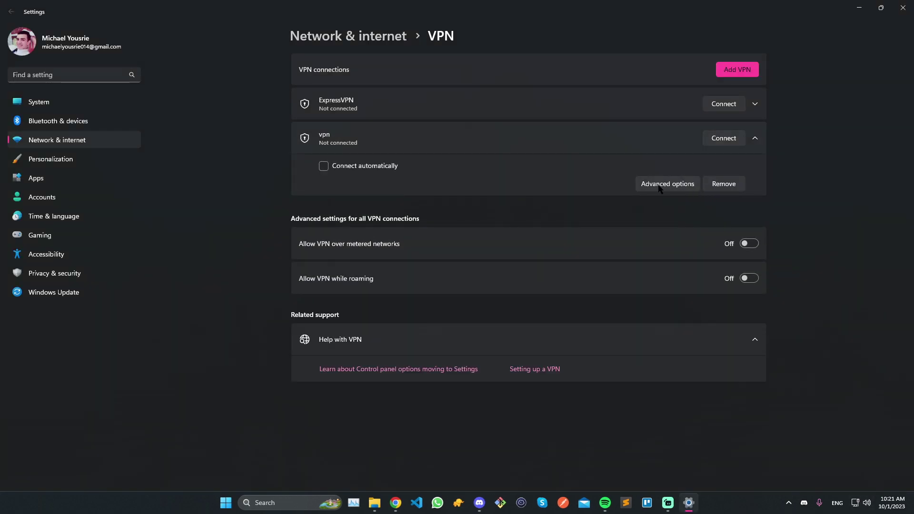
pyautogui.click(660, 183)
pyautogui.click(732, 70)
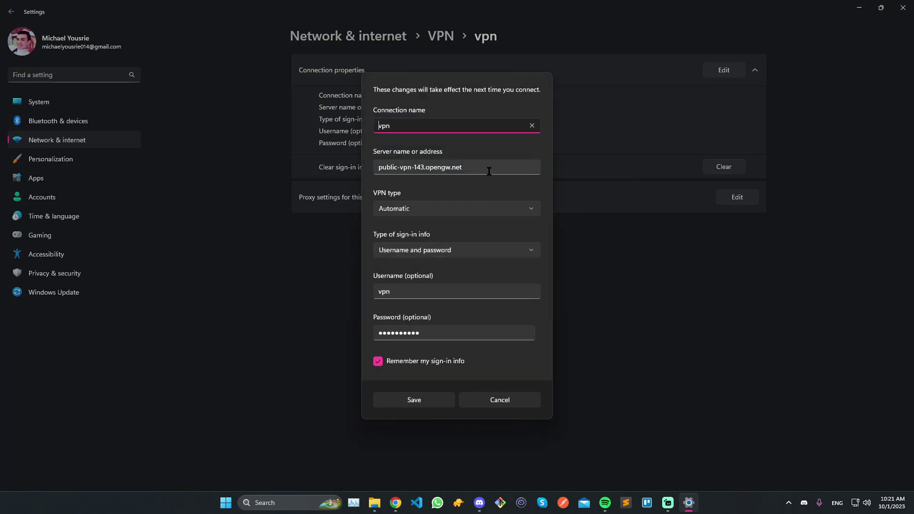
# Paste public-vpn-223.opengw.net into the server address, then revert it to 143.
pyautogui.press('Tab')
pyautogui.hotkey('ctrl', 'v')
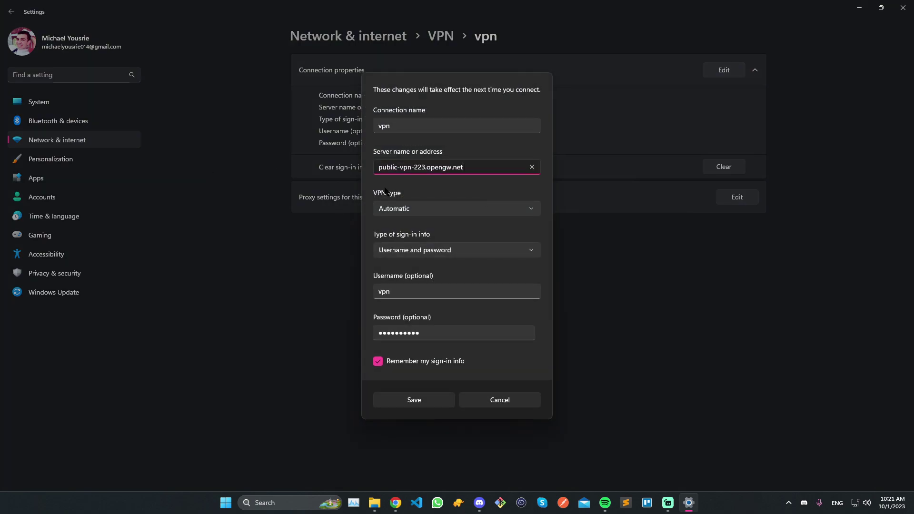
pyautogui.hotkey('ctrl', 'a')
pyautogui.hotkey('ctrl', 'z')
pyautogui.click(409, 167)
pyautogui.moveTo(415, 167); pyautogui.dragTo(424, 167)
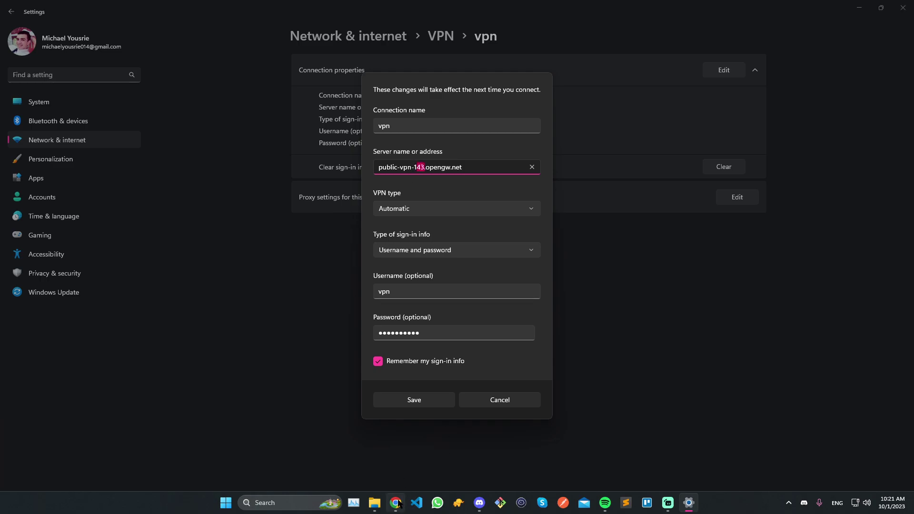
# Try server number 223 from the VPN Gate list, revert to 143, and cancel the edit.
pyautogui.click(395, 503)
pyautogui.click(260, 301)
pyautogui.moveTo(279, 301); pyautogui.dragTo(307, 301)
pyautogui.hotkey('alt', 'Tab')
pyautogui.hotkey('shift', 'Left')
pyautogui.write('223')
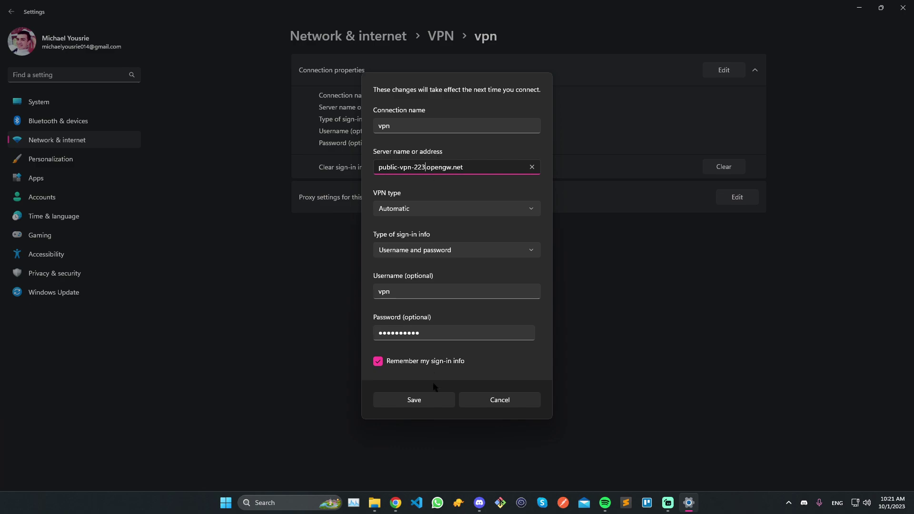
pyautogui.hotkey('ctrl', 'z')
pyautogui.moveTo(462, 167); pyautogui.dragTo(371, 169)
pyautogui.click(412, 165)
pyautogui.click(508, 402)
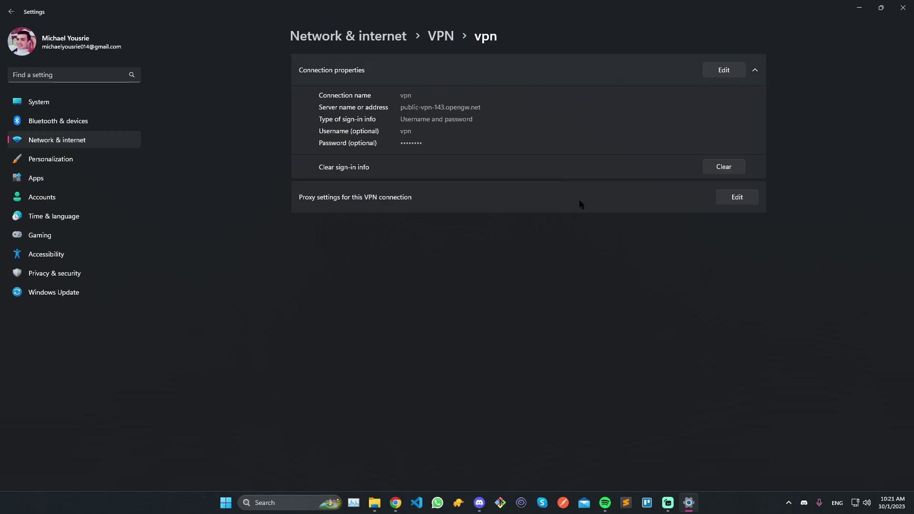
# Close Settings, return to the G:\Games folder, and expand the vpn entry in quick settings.
pyautogui.click(903, 8)
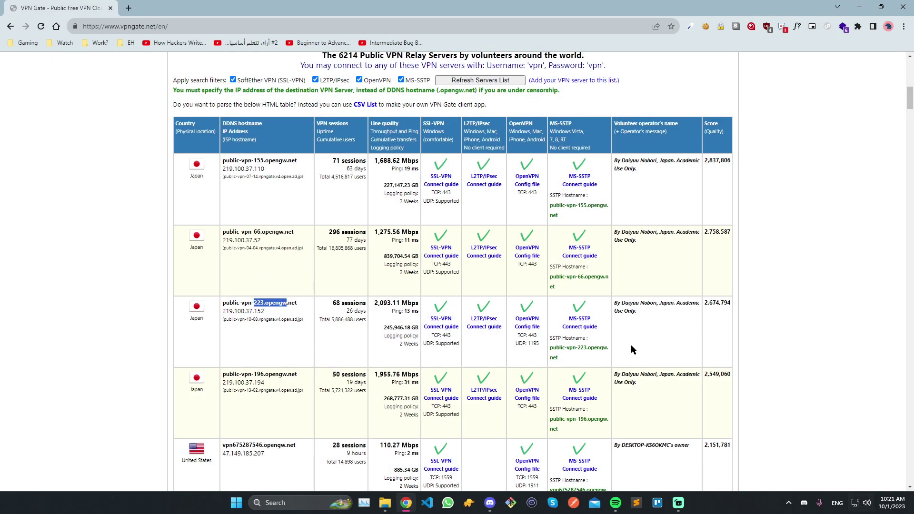
pyautogui.hotkey('alt', 'Tab')
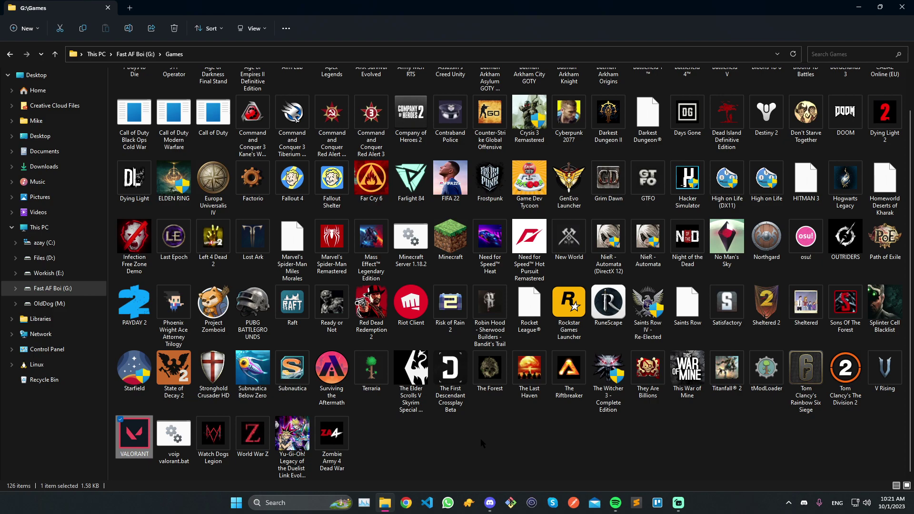
pyautogui.click(859, 503)
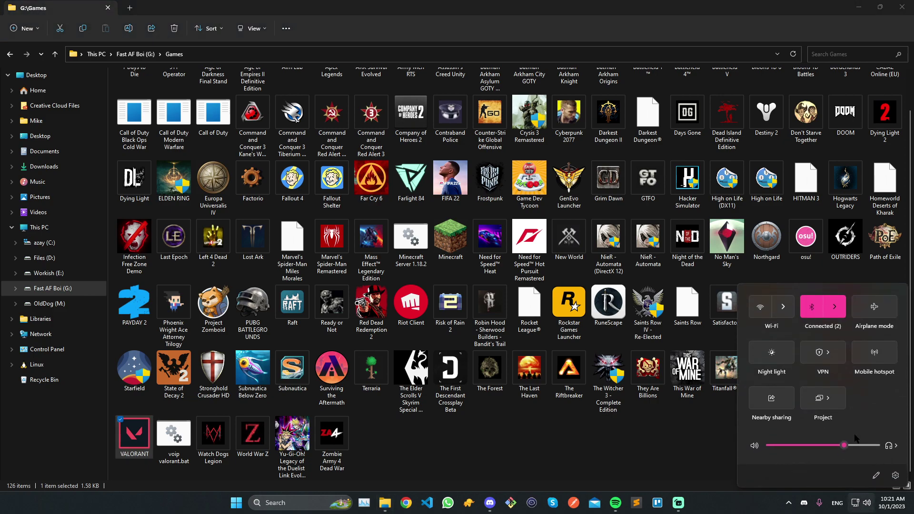
pyautogui.click(793, 321)
pyautogui.click(790, 343)
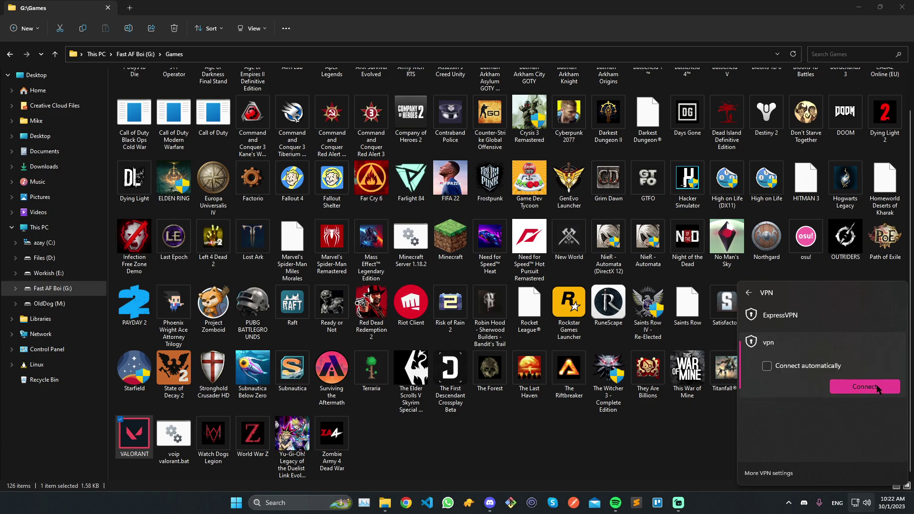